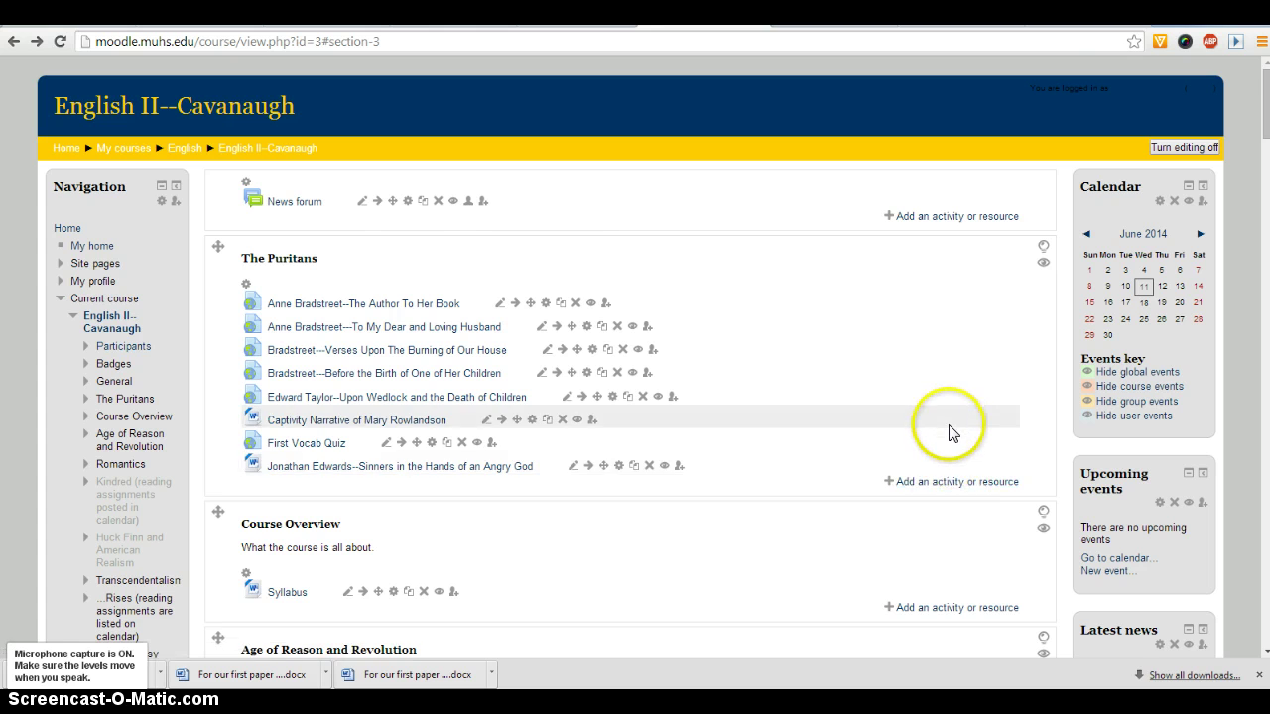
Step: Upload the Modifiers PowerPoint file to My Drive in Google Drive
scroll(952, 434, down, 1)
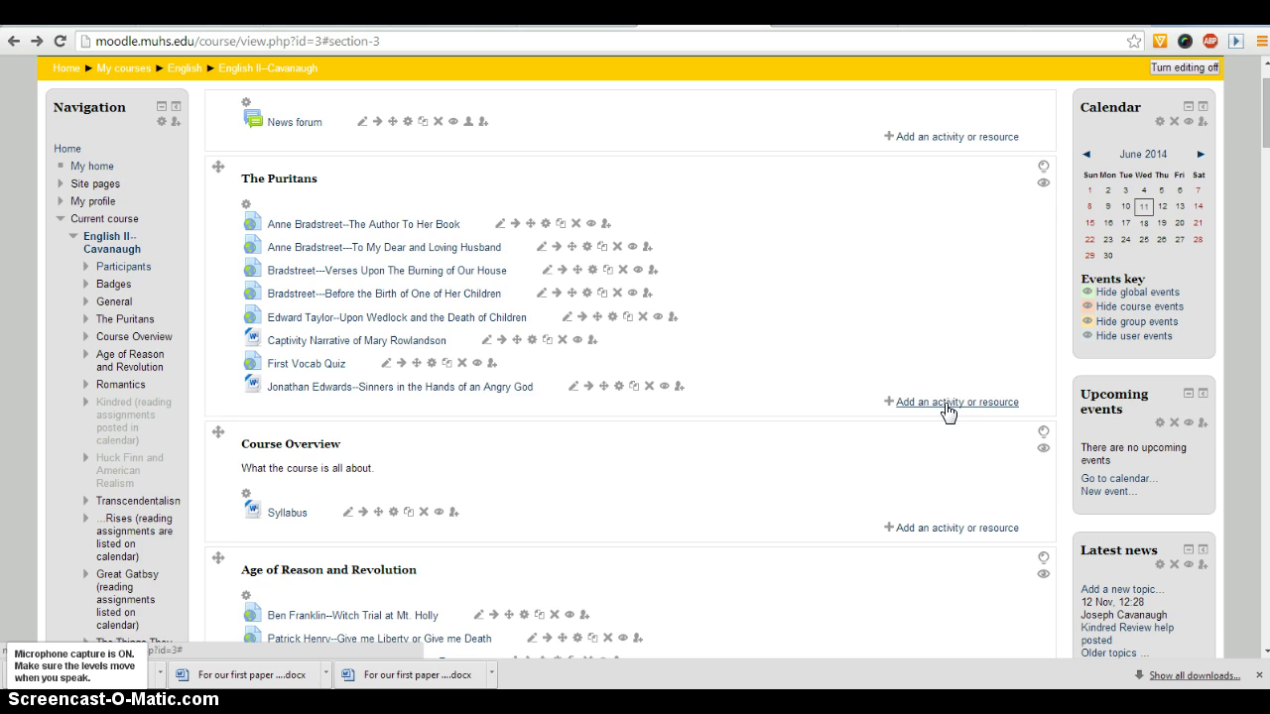
scroll(947, 412, up, 1)
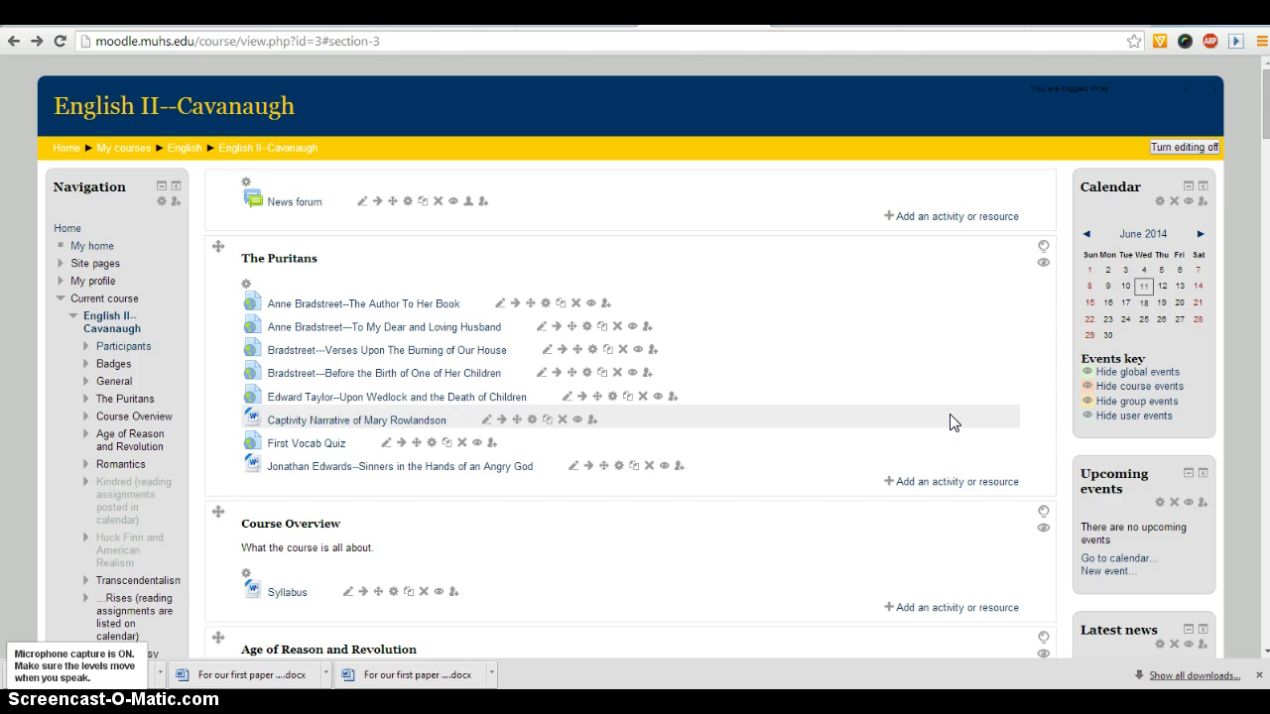
scroll(949, 423, down, 2)
scroll(949, 424, up, 2)
click(936, 376)
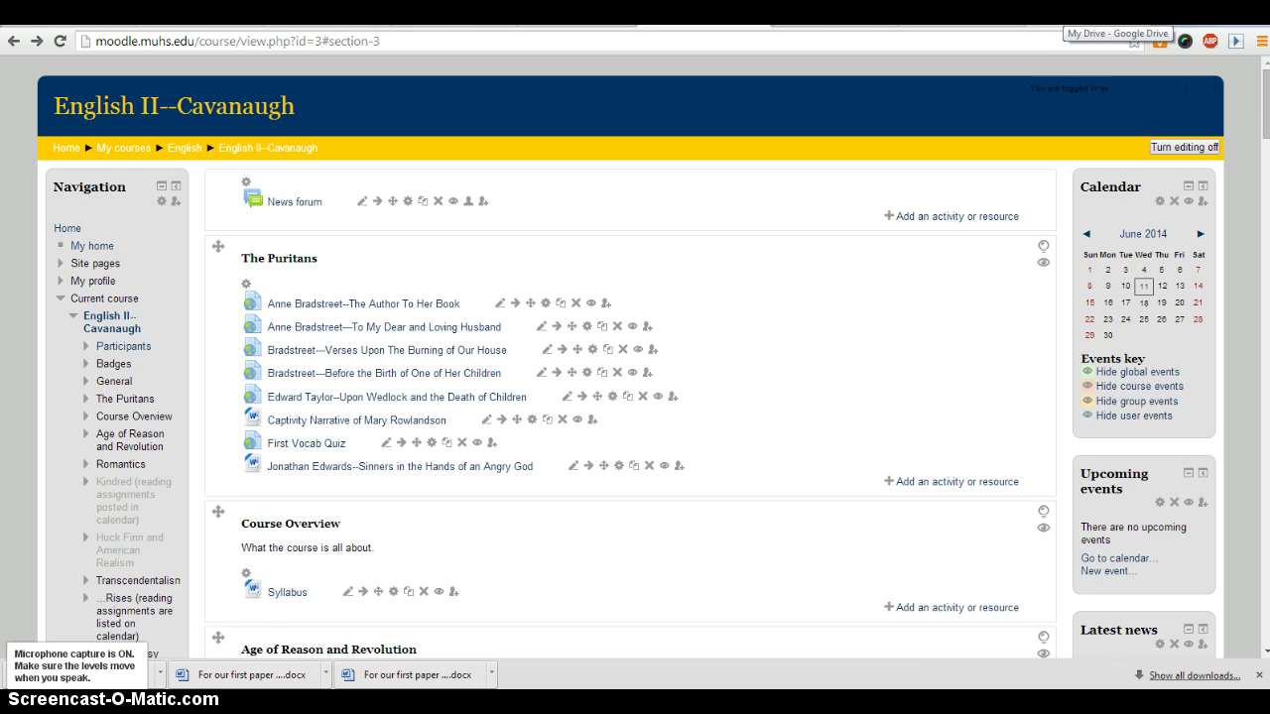
click(1160, 40)
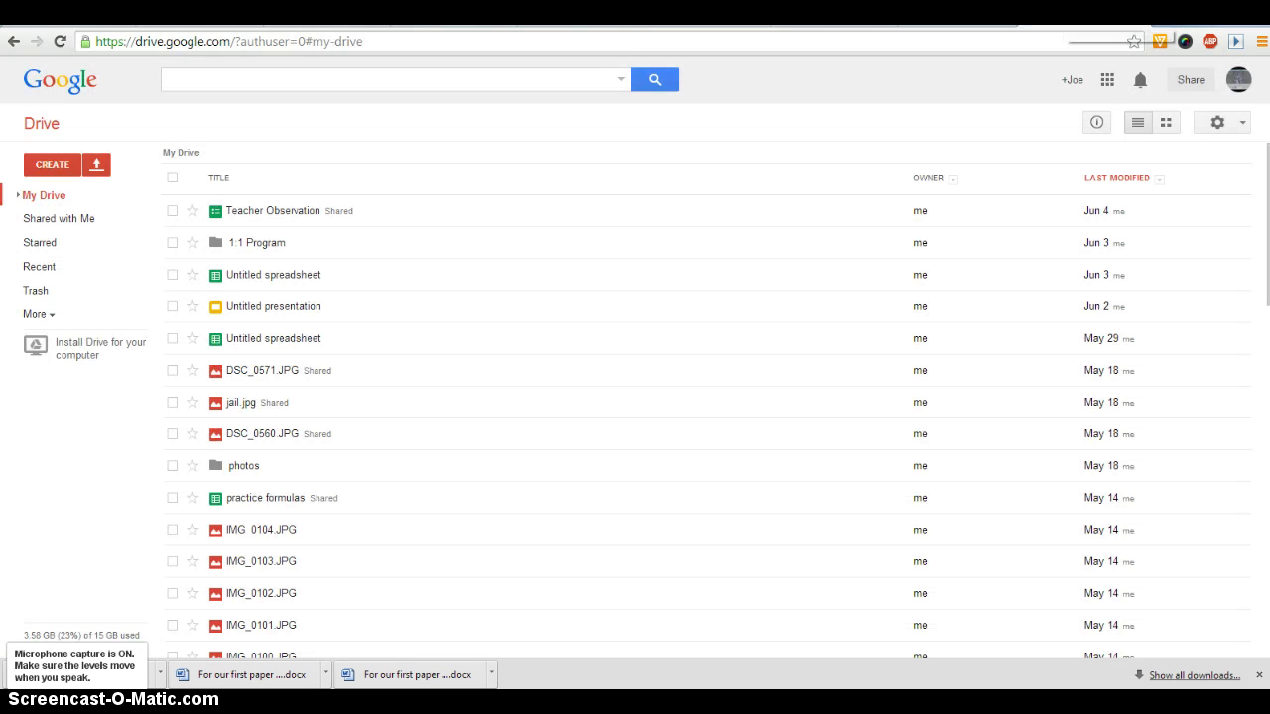
click(96, 165)
click(117, 194)
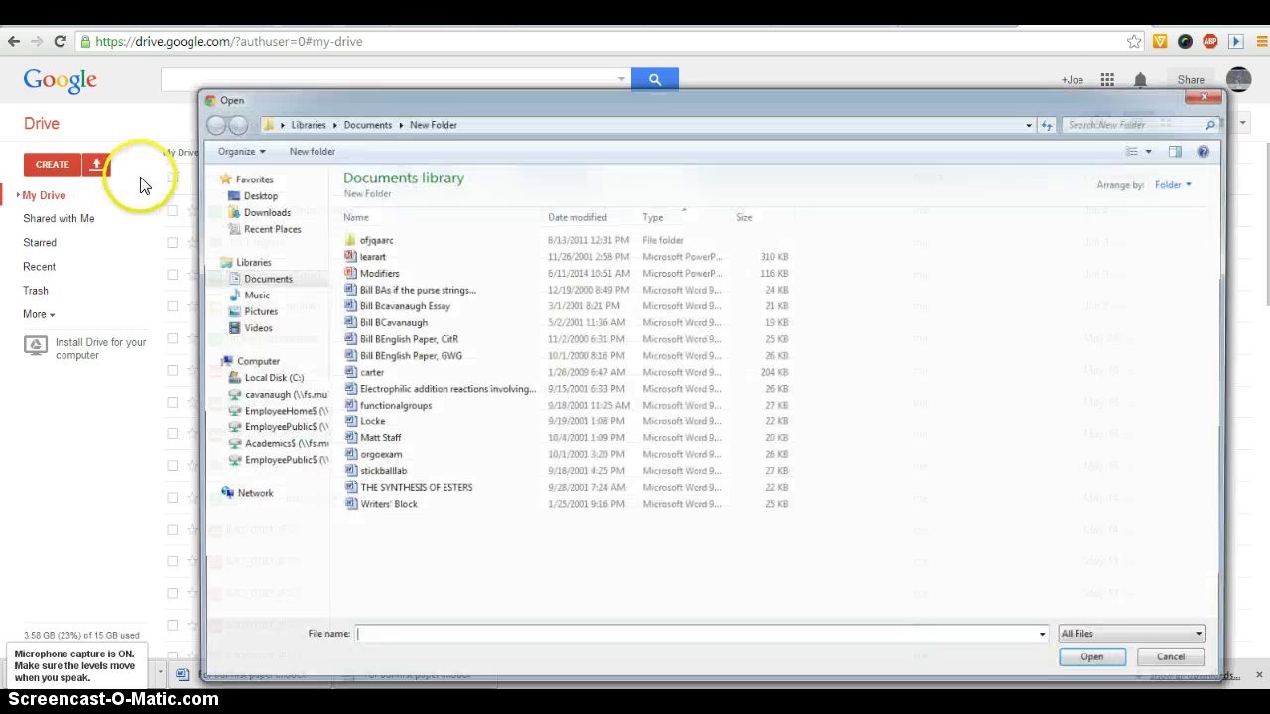
double_click(389, 276)
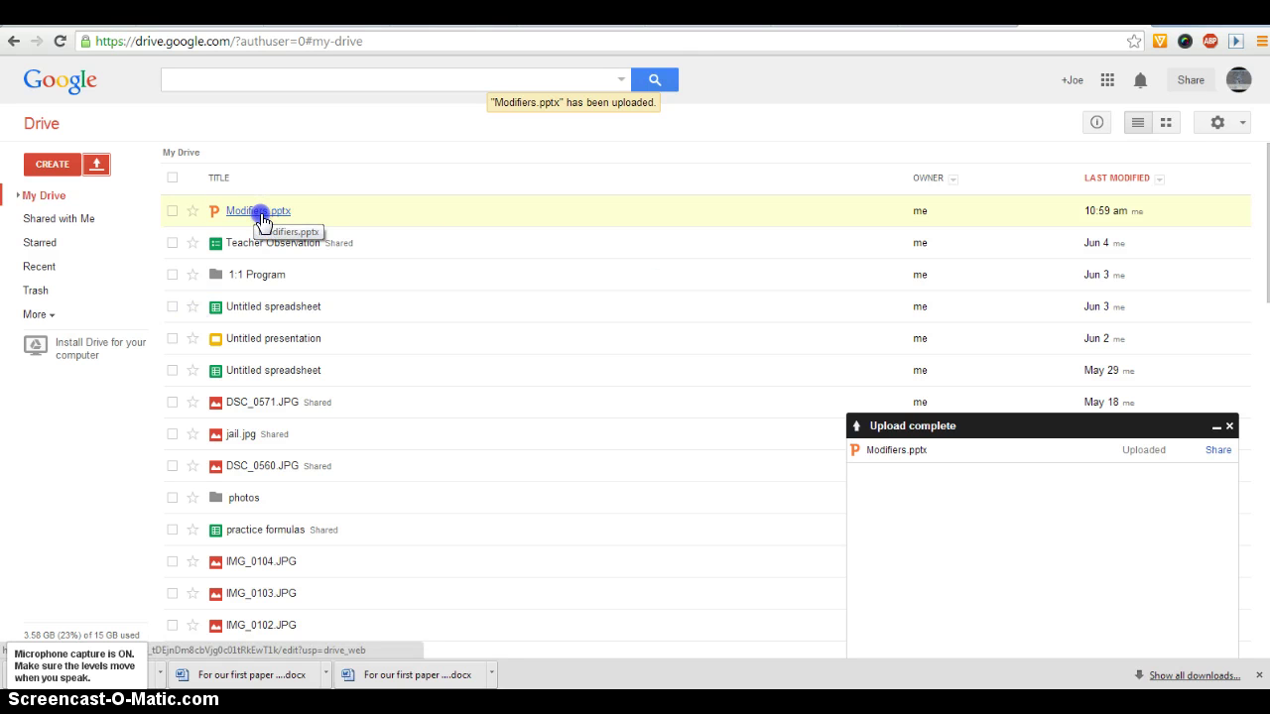
Step: Open Modifiers.pptx with Google Slides
click(255, 212)
click(175, 211)
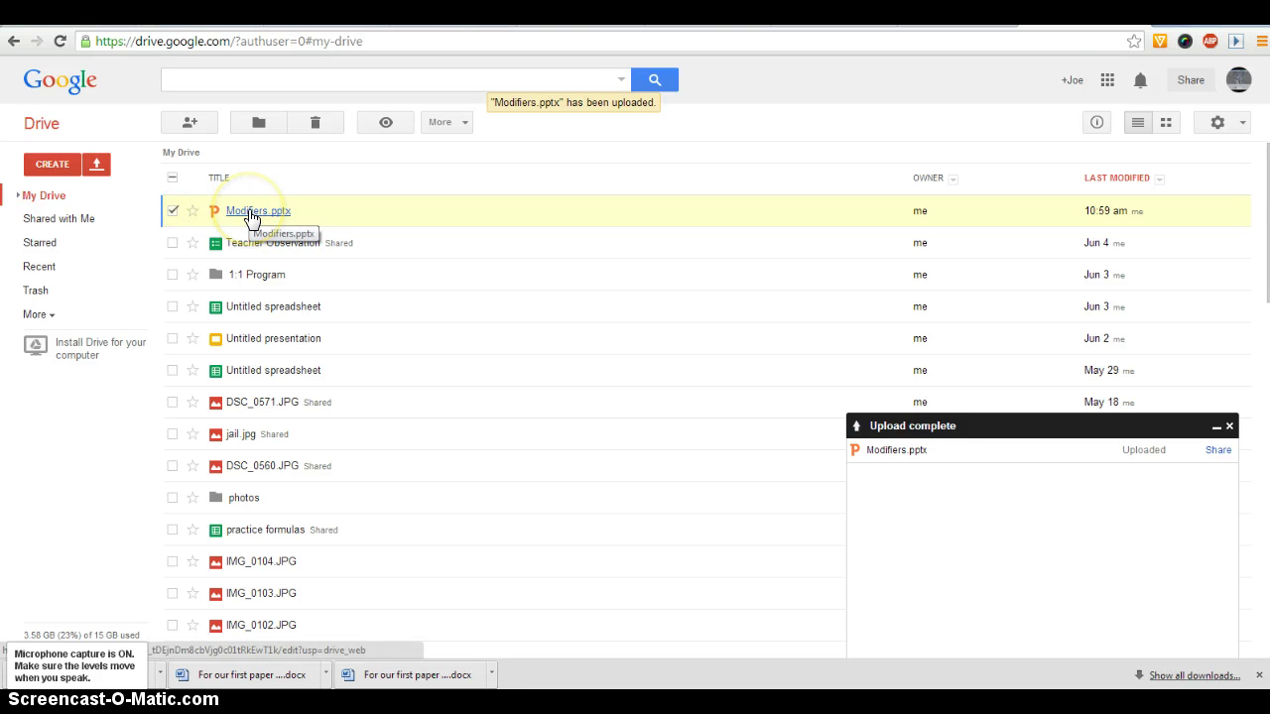
click(462, 126)
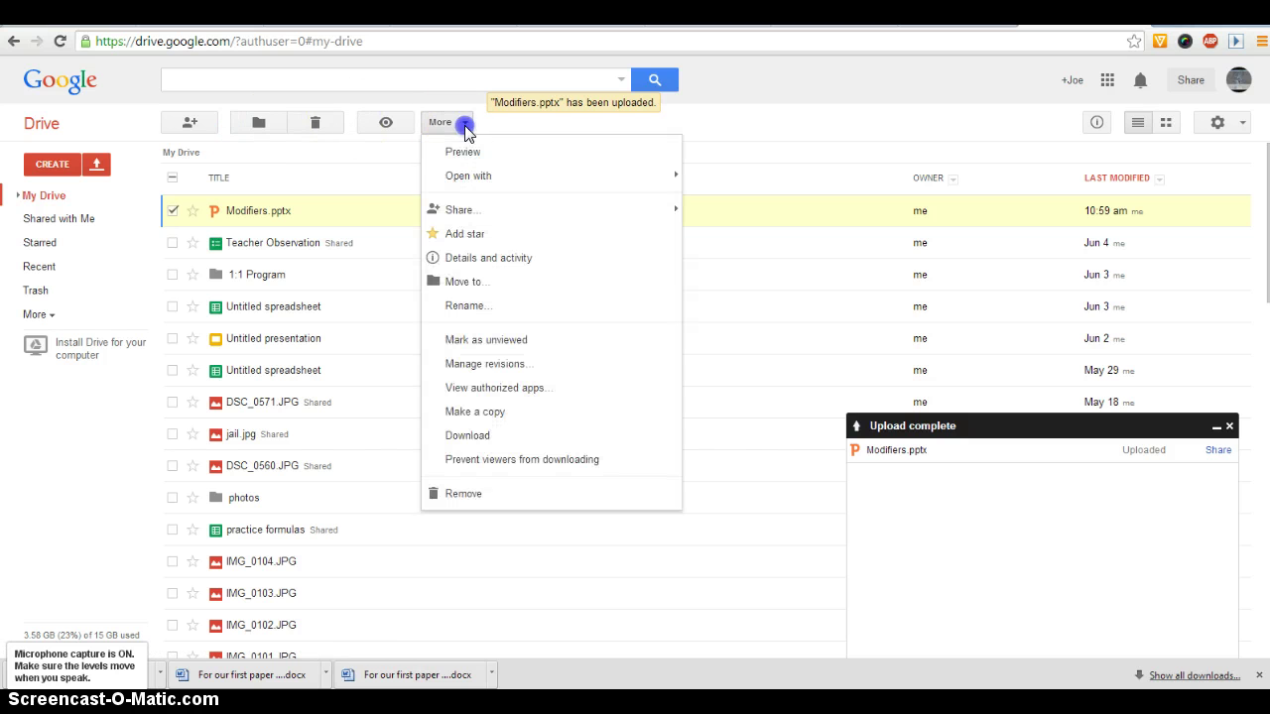
mouse_move(491, 178)
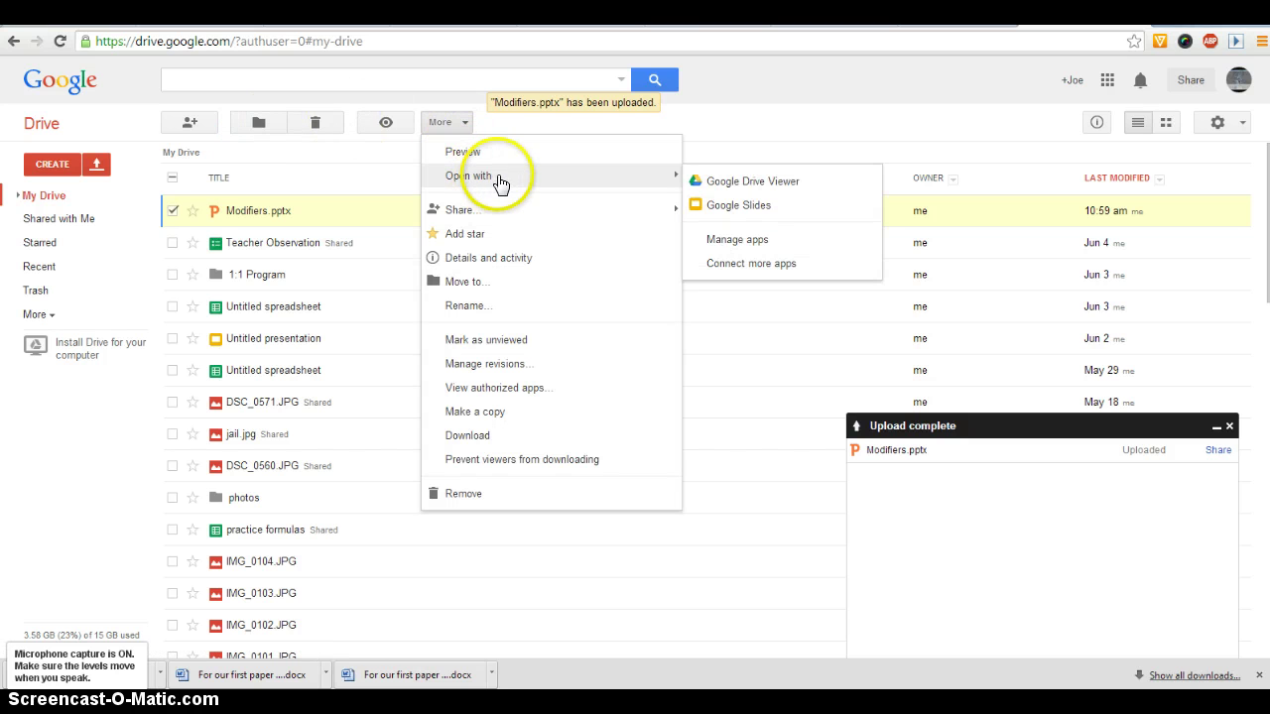
click(734, 205)
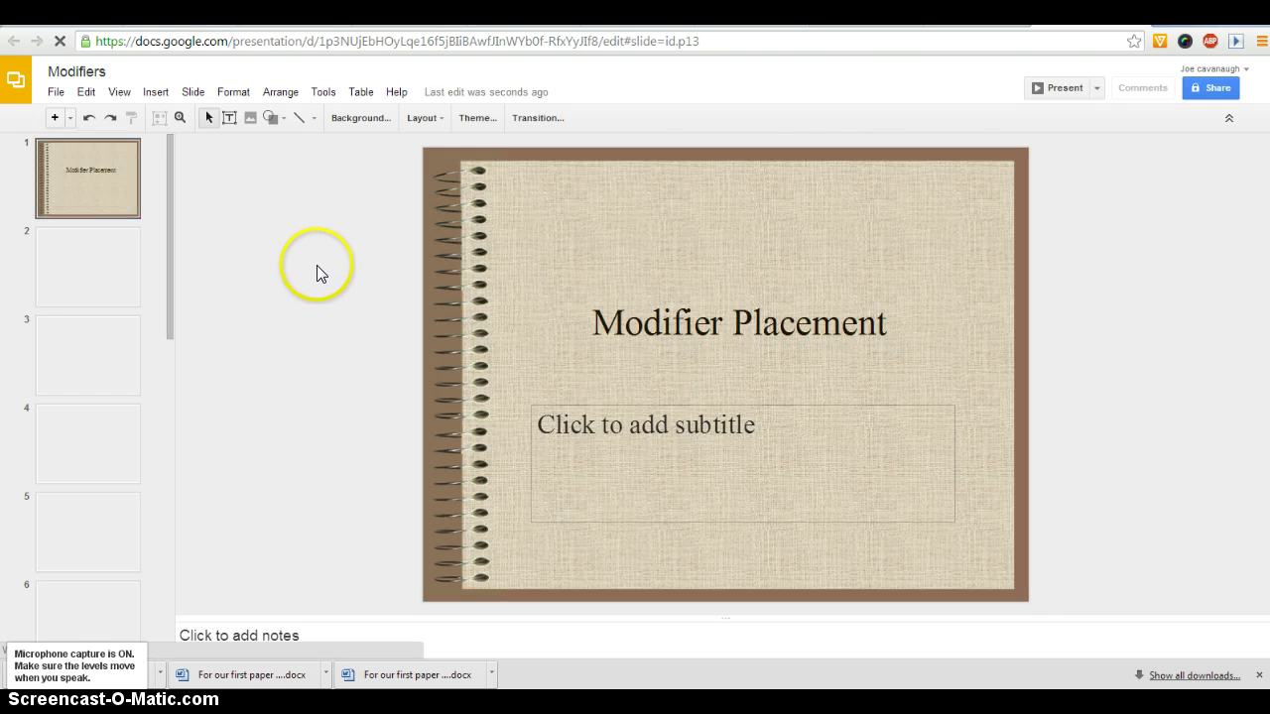
Step: Browse the converted slides from slide 2 to slide 12, Examples of Dangling Modifiers, then return to slide 2
click(111, 262)
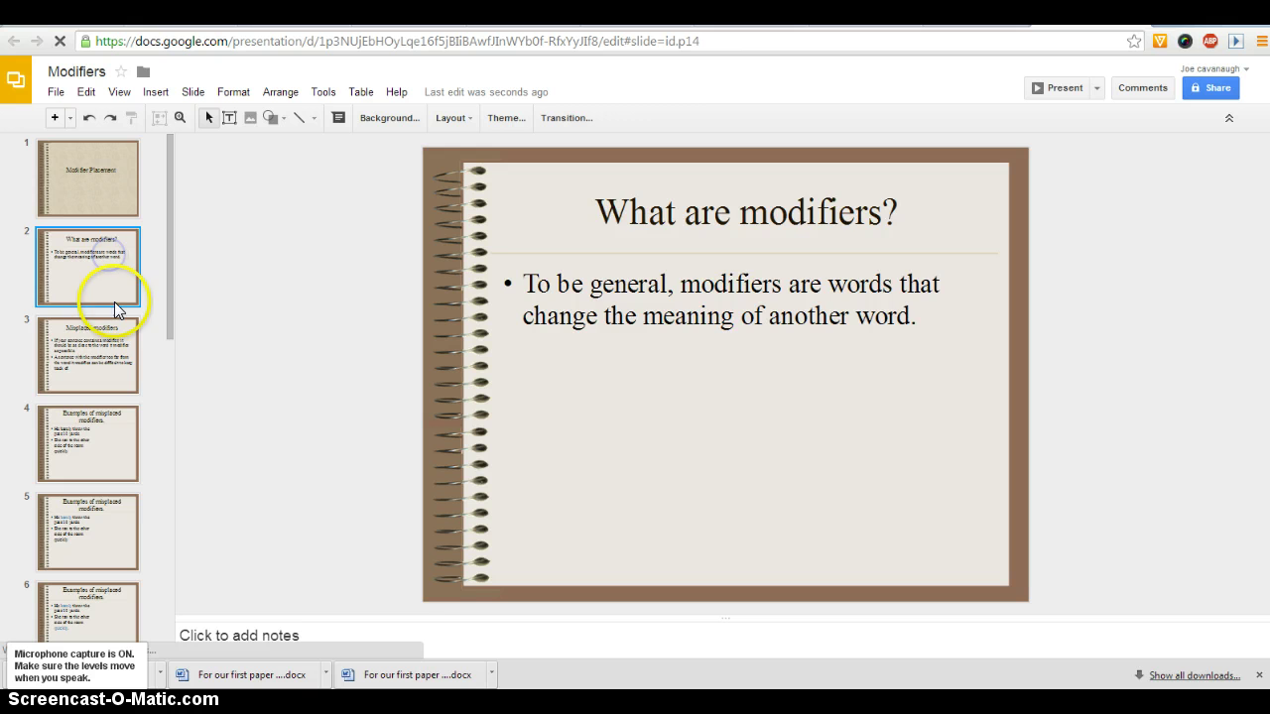
click(102, 335)
scroll(107, 343, down, 2)
scroll(107, 343, down, 5)
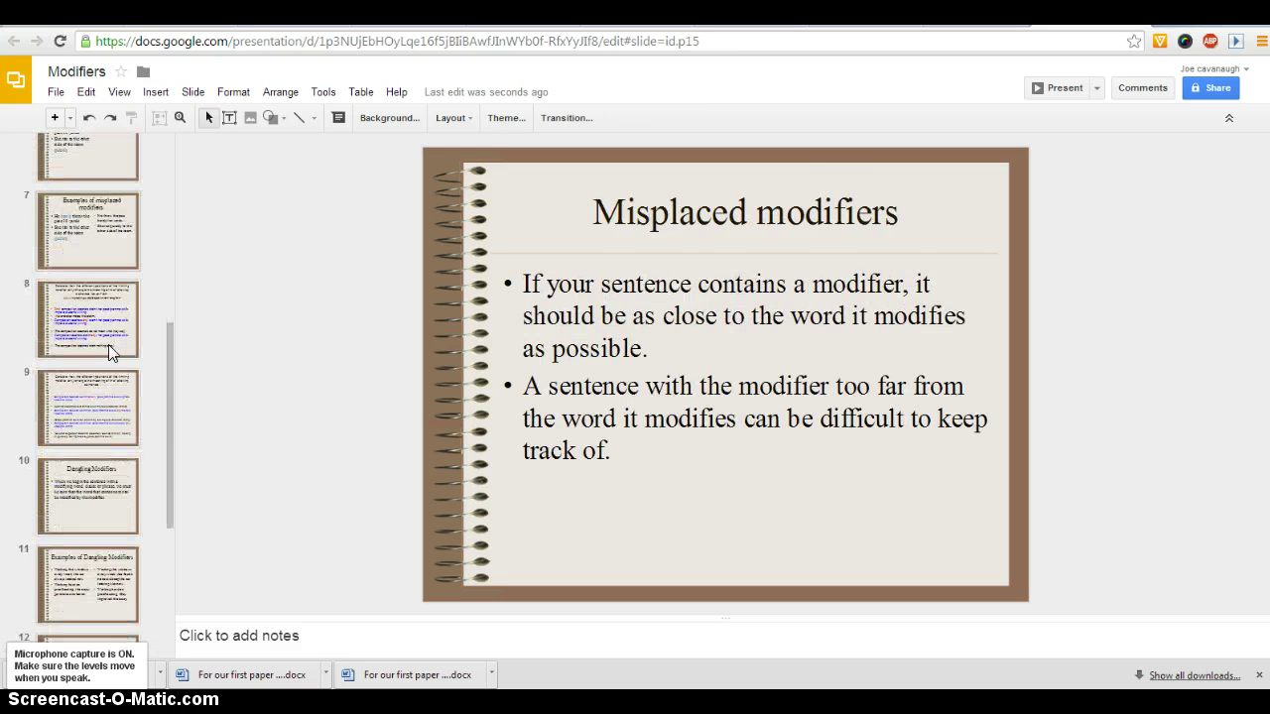
click(99, 343)
click(99, 401)
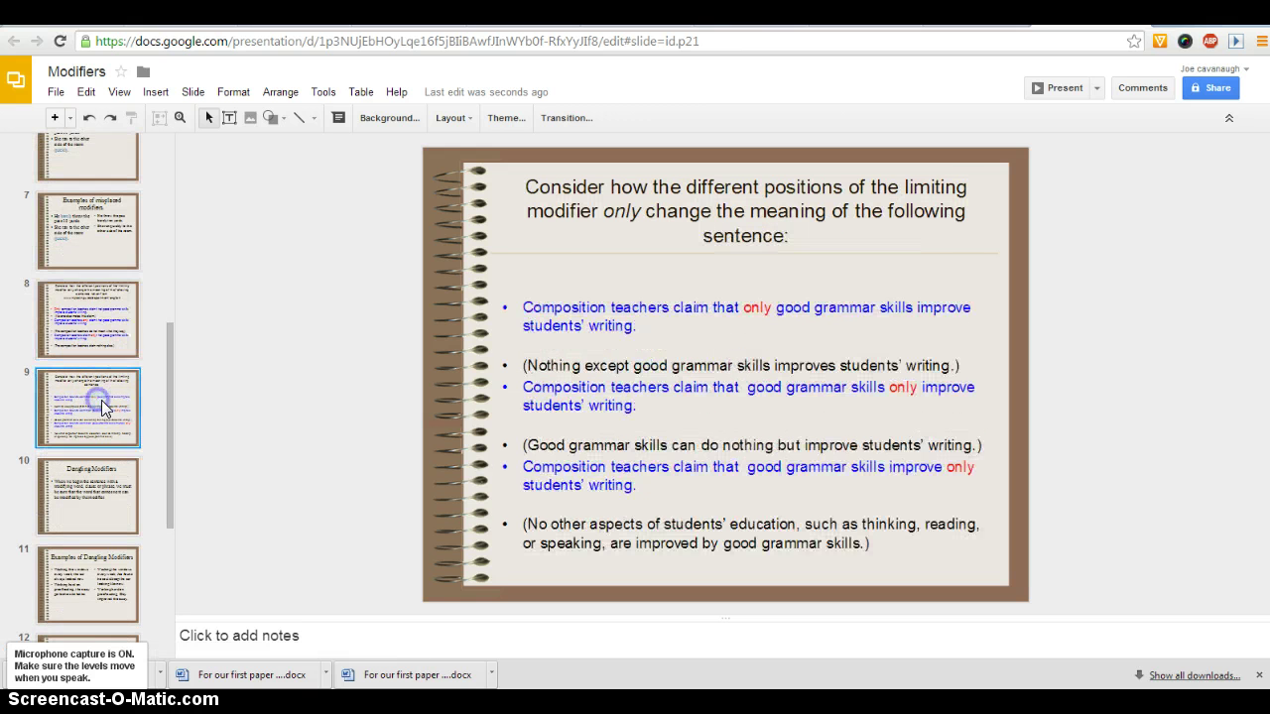
scroll(103, 396, down, 4)
click(102, 400)
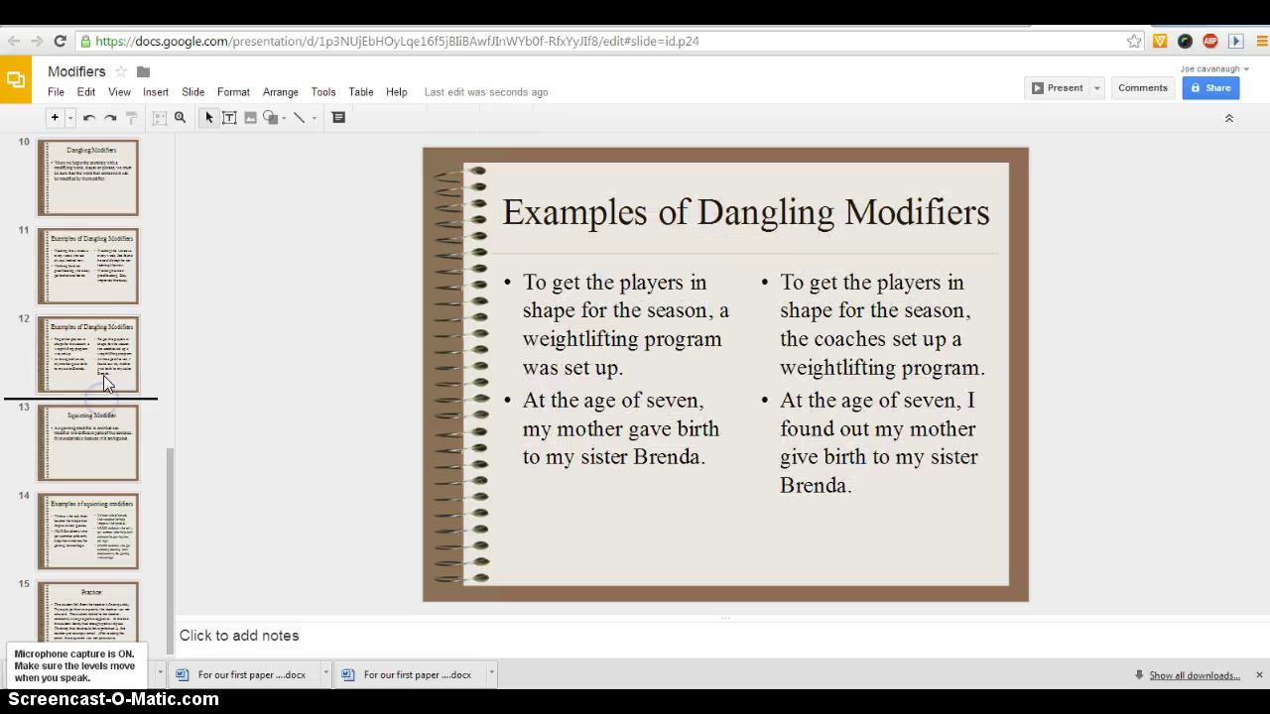
scroll(105, 375, up, 8)
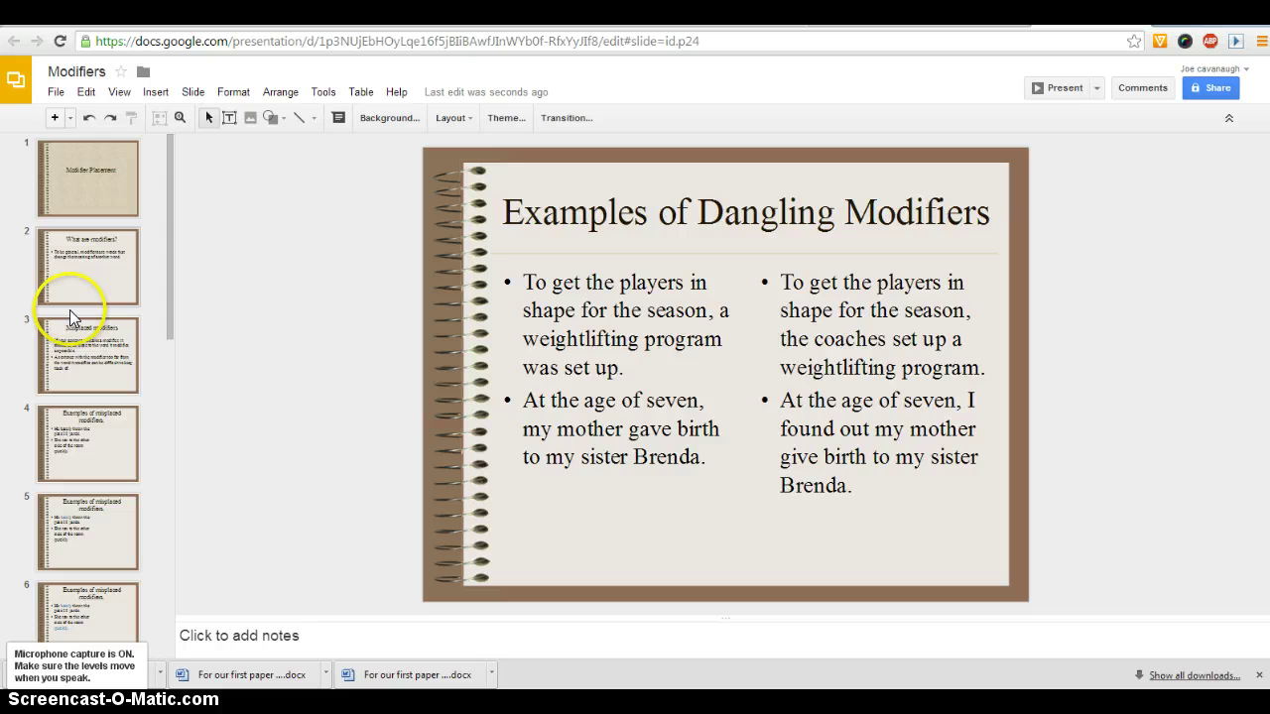
click(73, 327)
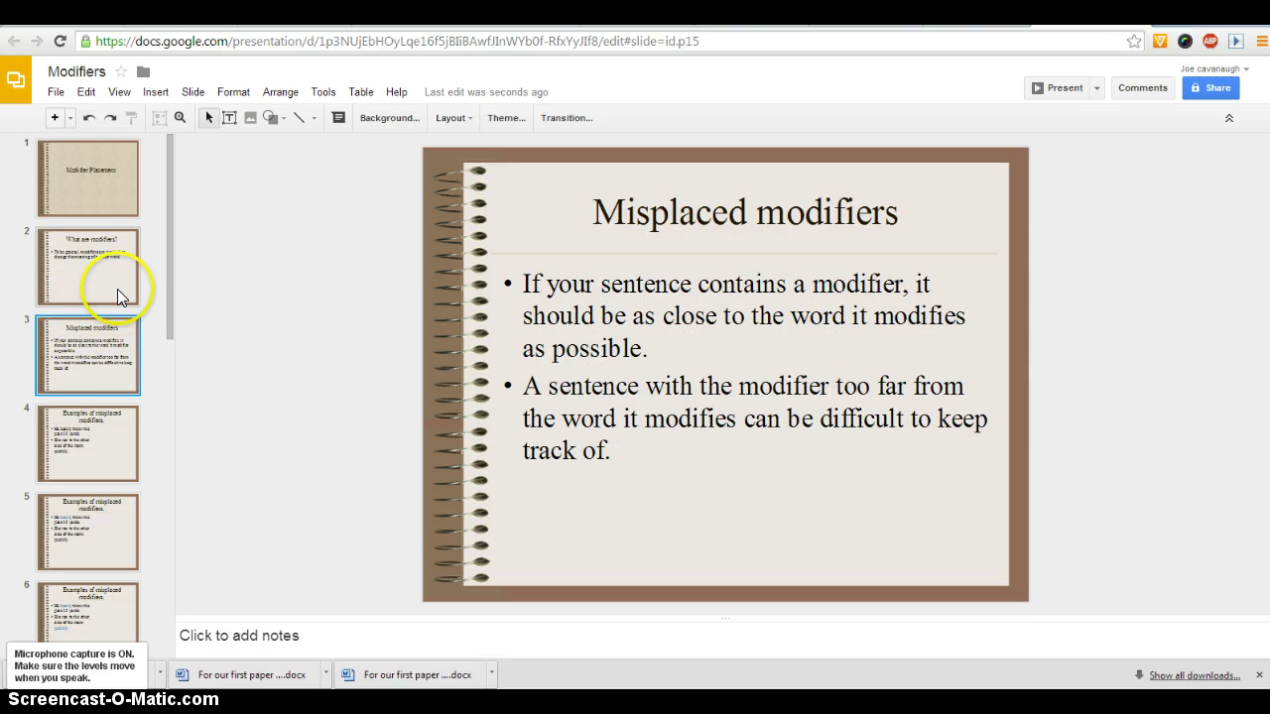
click(117, 262)
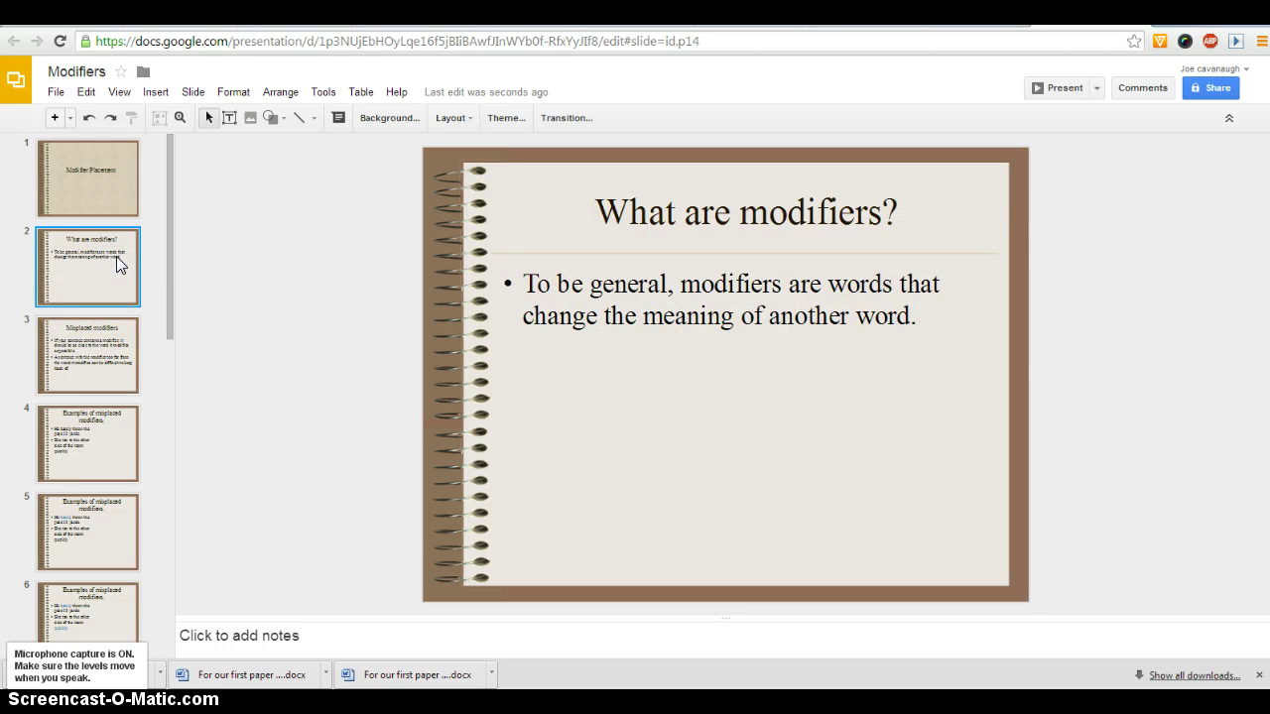
Step: Look through the Slide, Insert, Format and Arrange menus, then close them
click(194, 93)
click(156, 92)
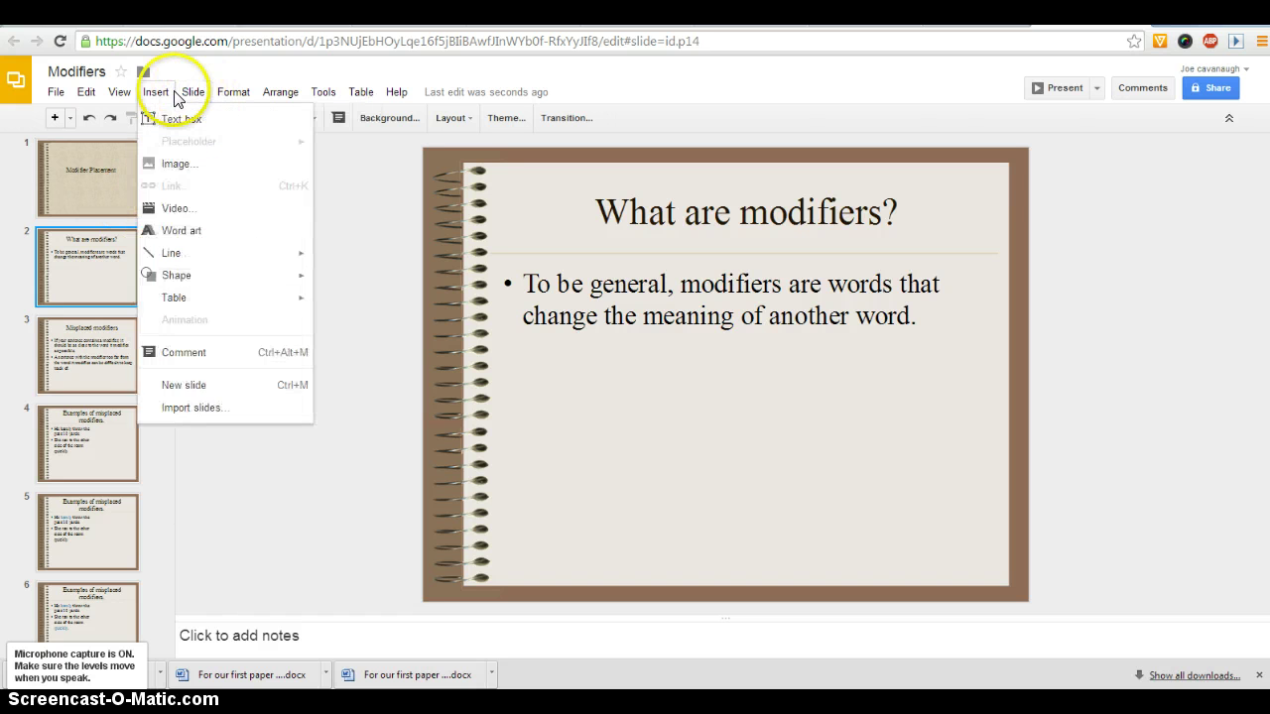
click(193, 93)
click(233, 93)
click(280, 95)
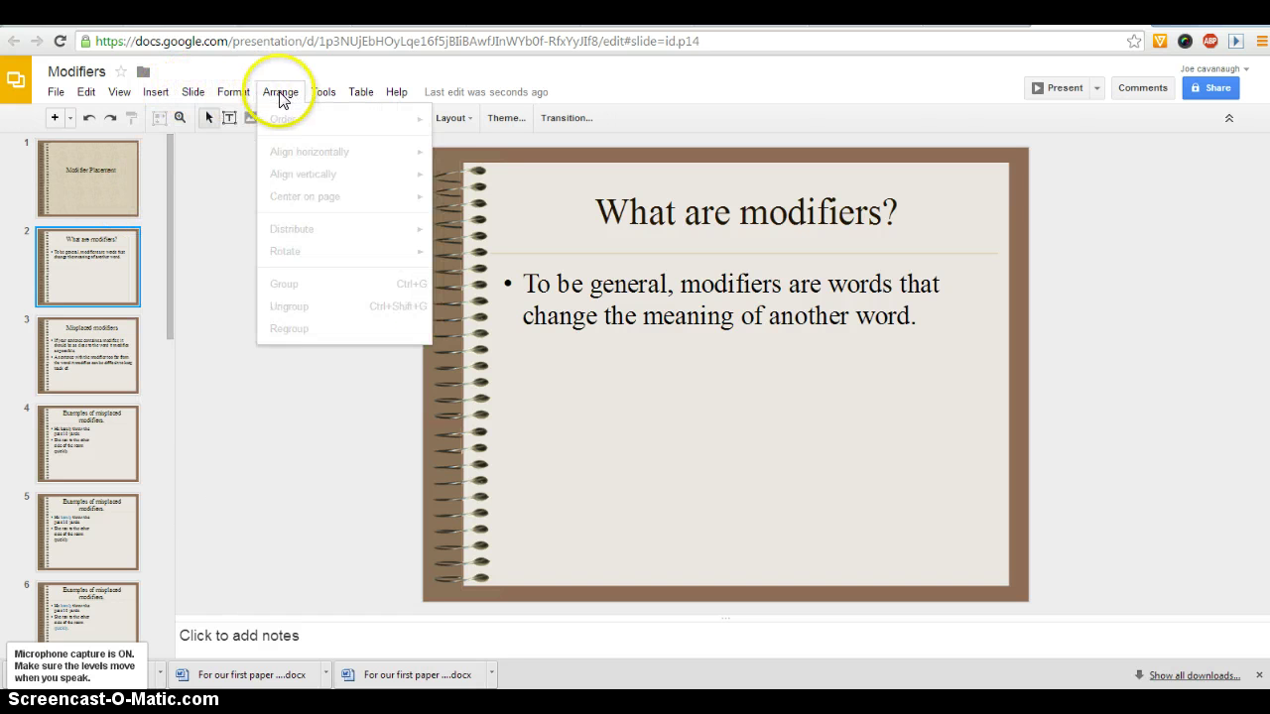
click(339, 65)
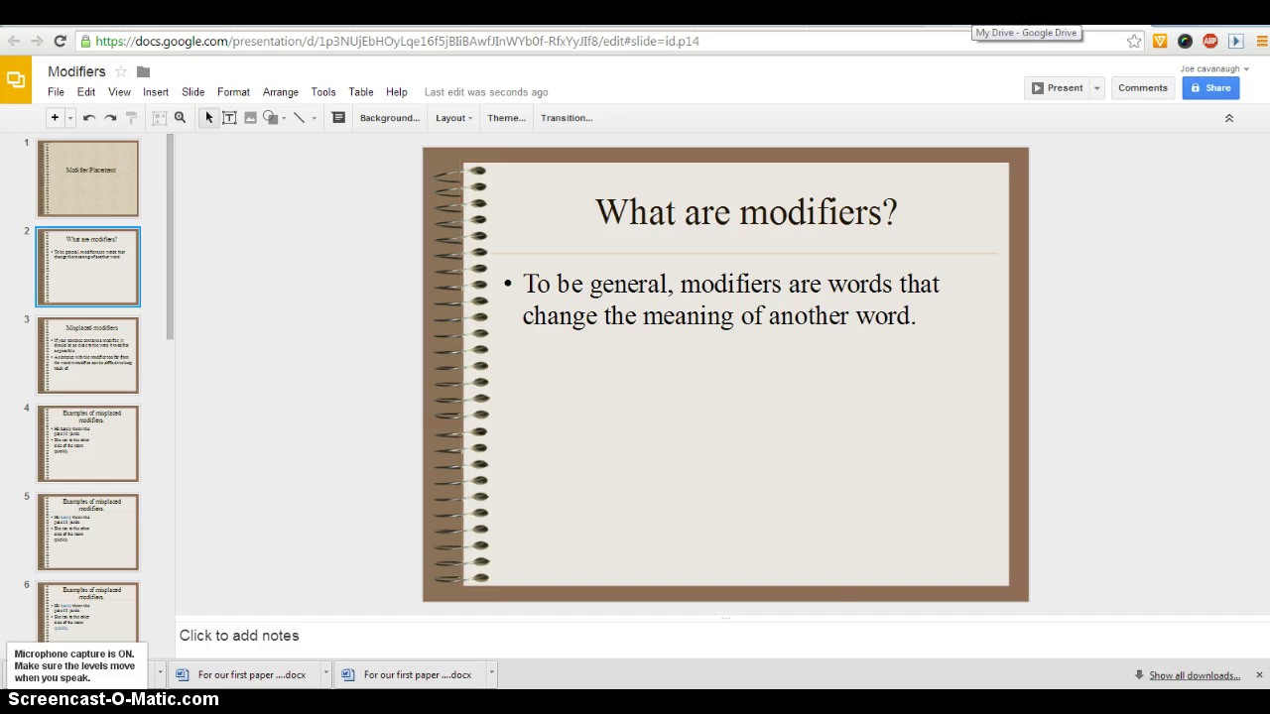
Step: Back in My Drive, deselect Modifiers.pptx and open the new converted Modifiers presentation
click(977, 15)
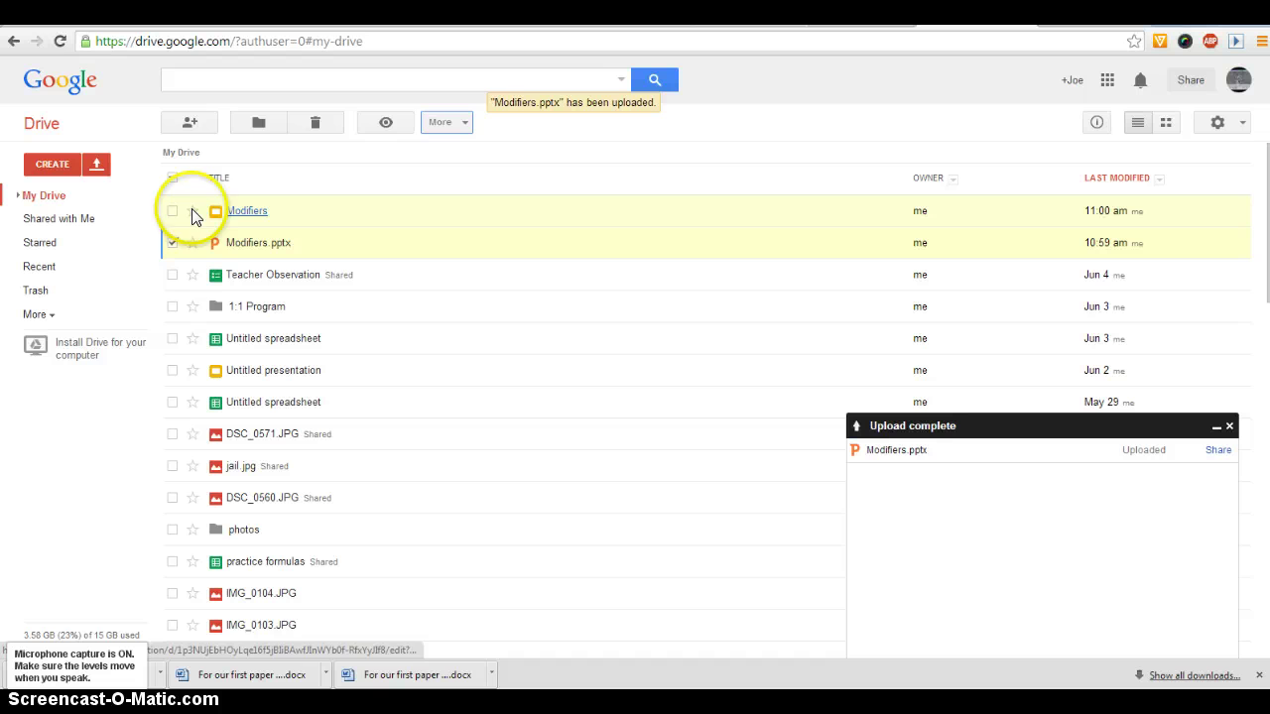
click(172, 242)
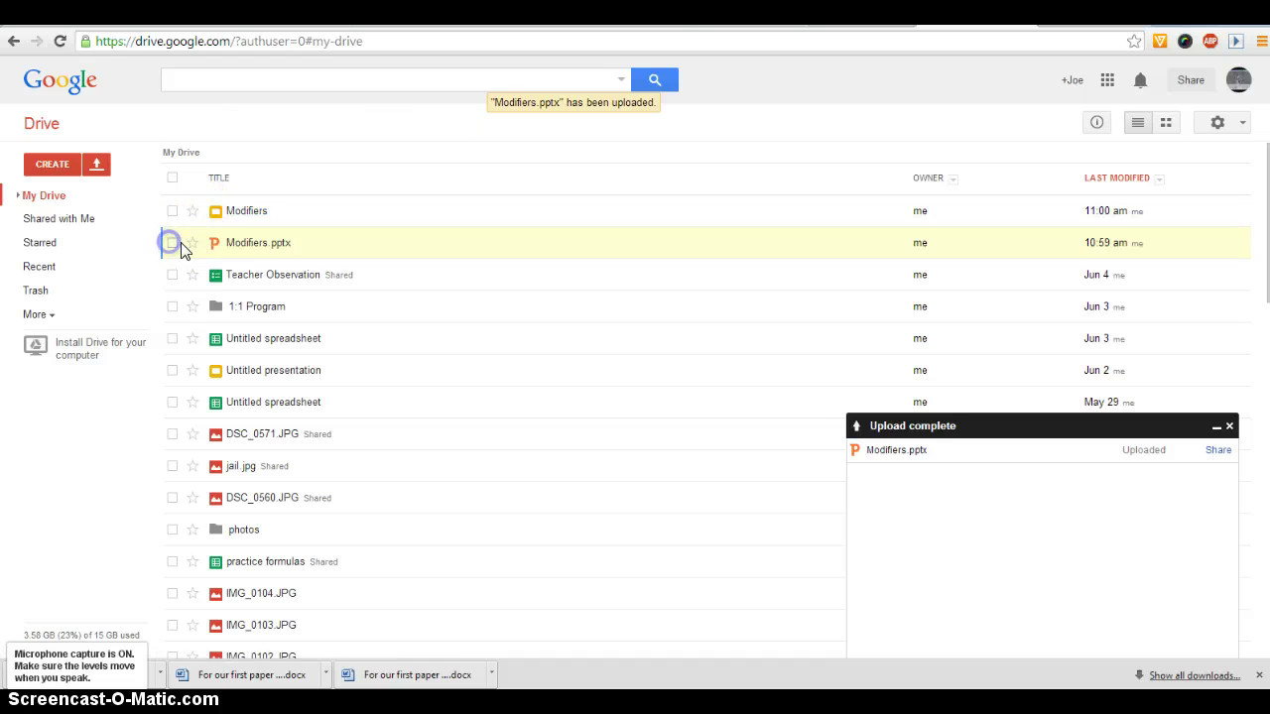
click(243, 212)
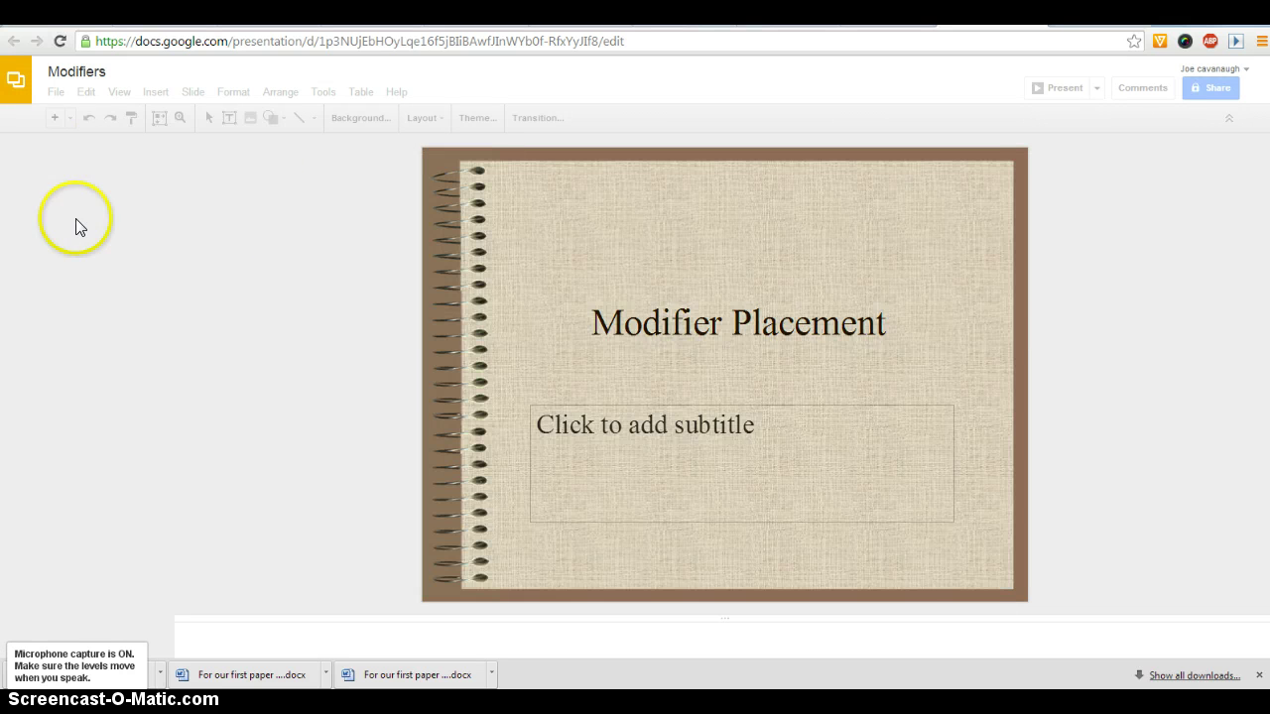
Step: Review the presentation's sharing settings from the File menu and close them, leaving it private
click(56, 94)
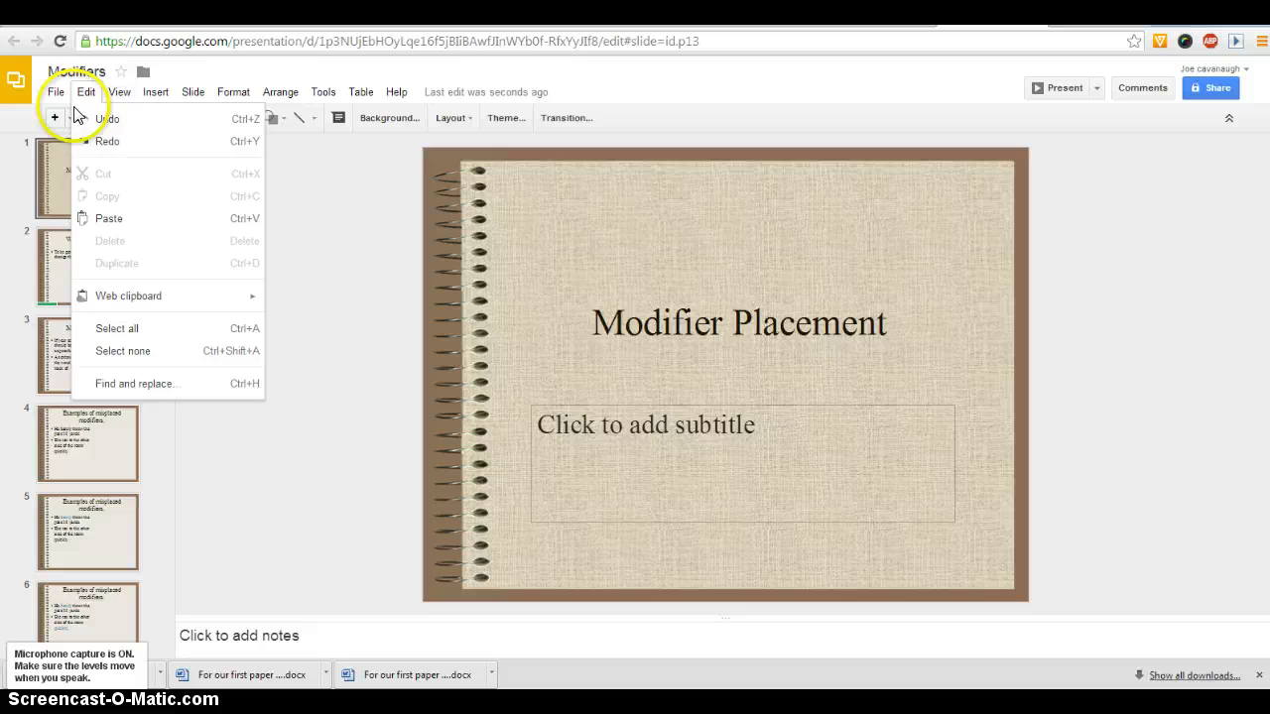
click(64, 121)
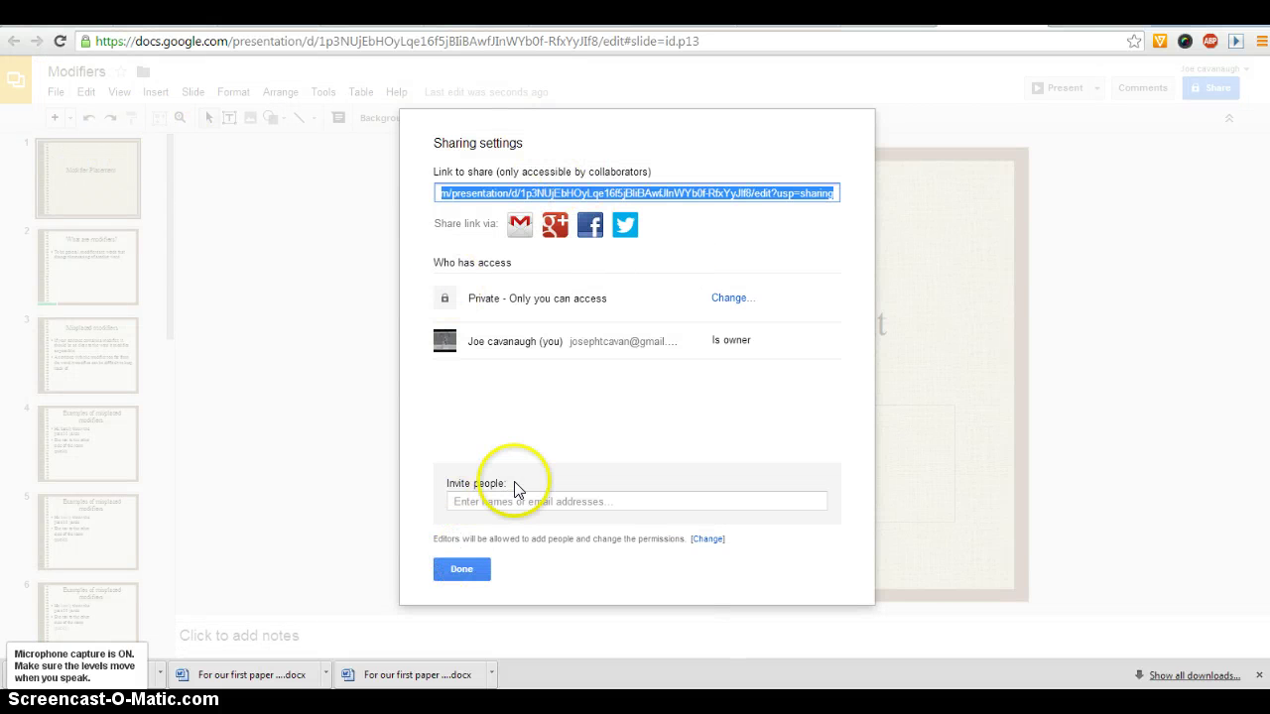
click(459, 567)
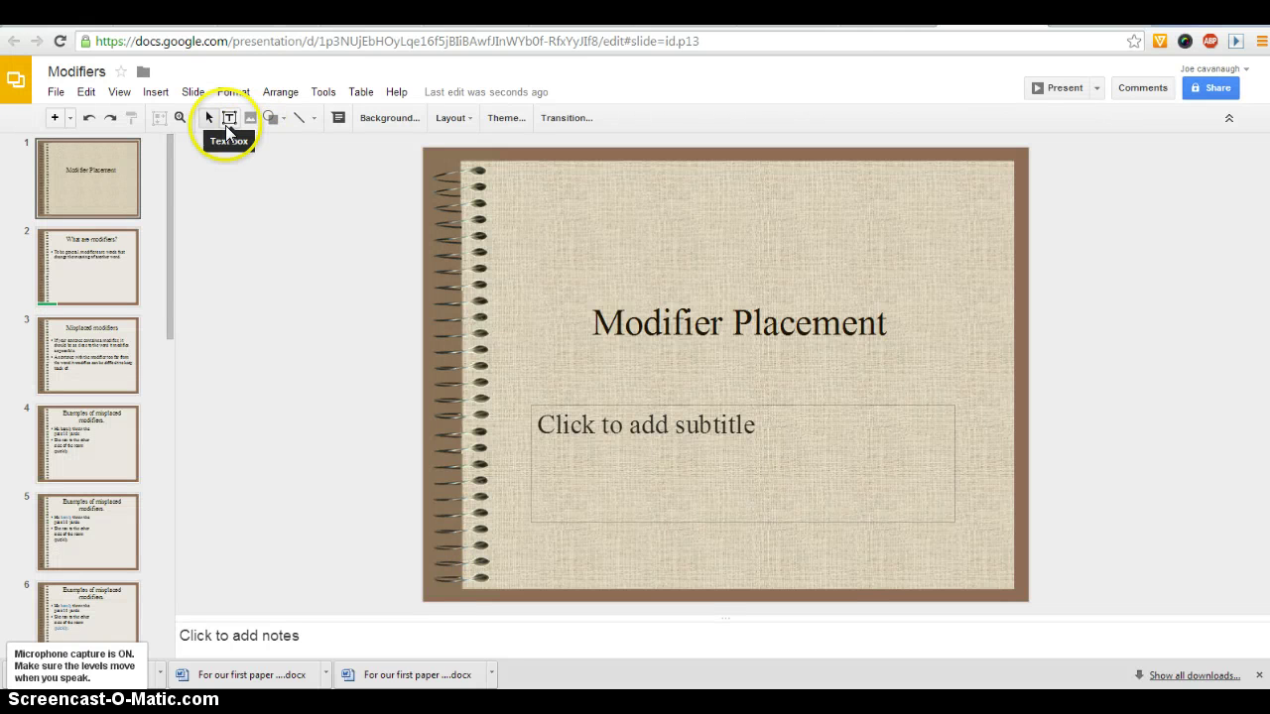
Step: Publish the Modifiers presentation to the web
click(57, 94)
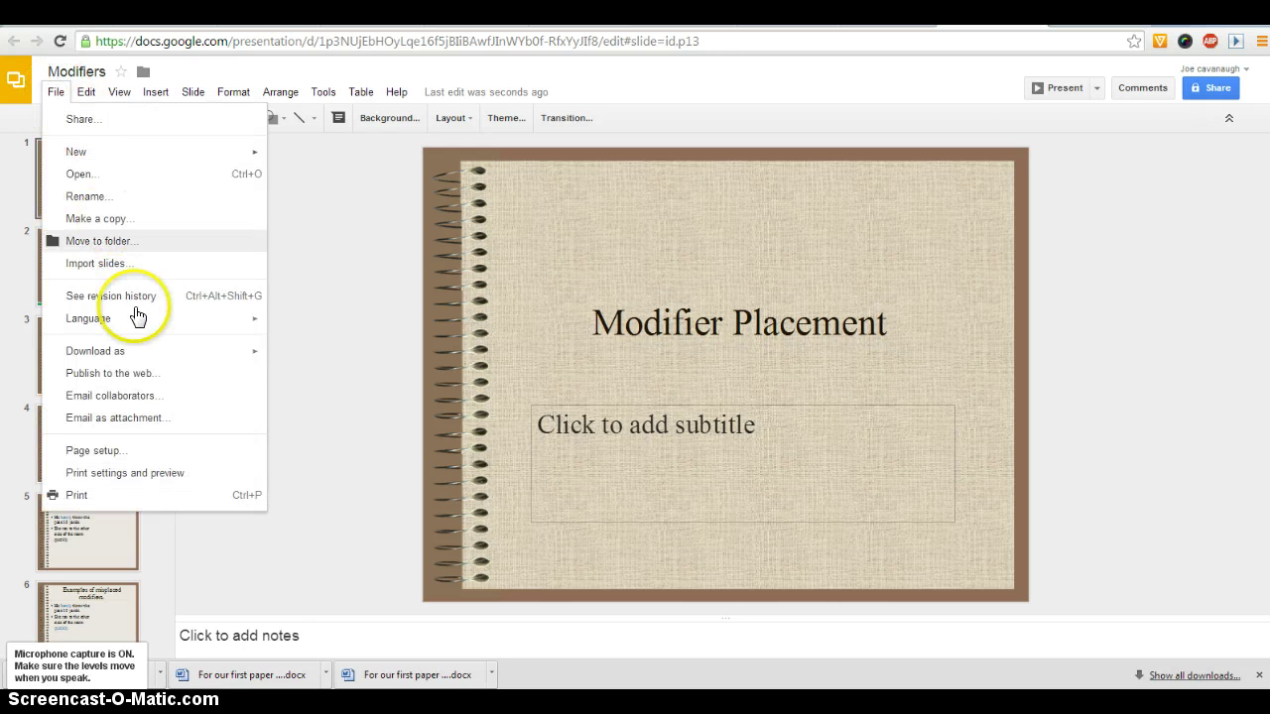
click(159, 374)
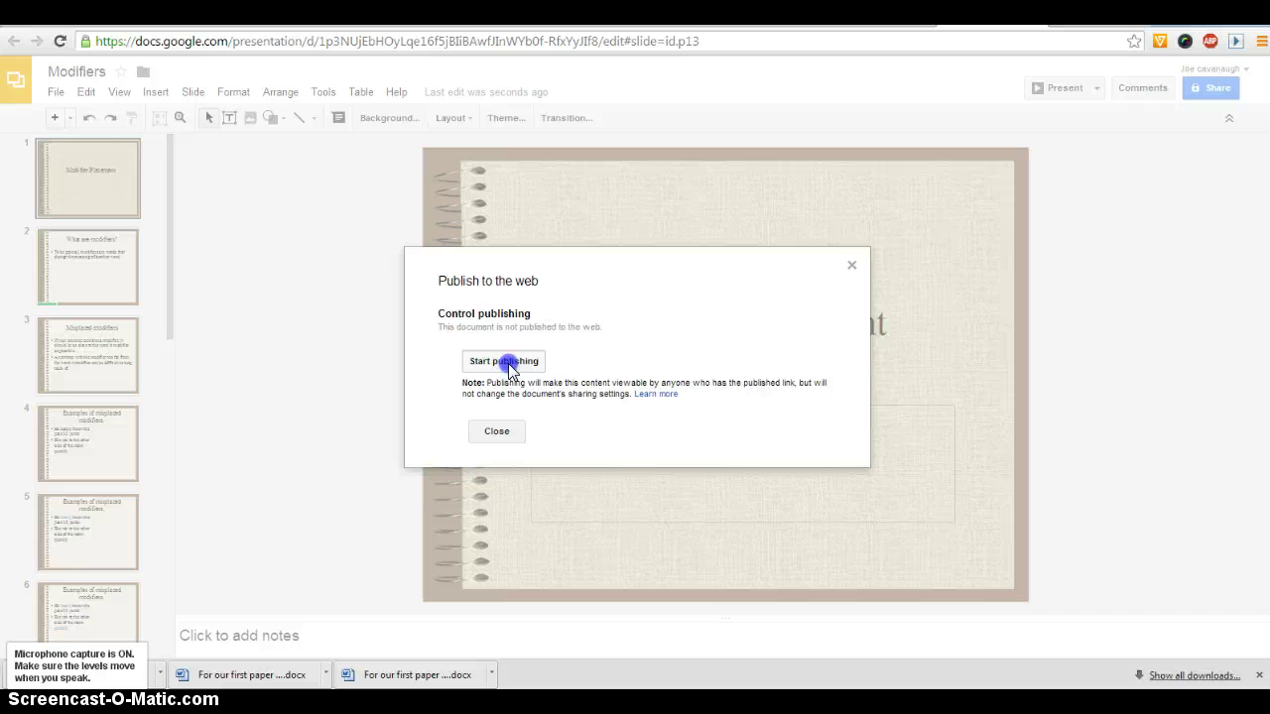
click(506, 363)
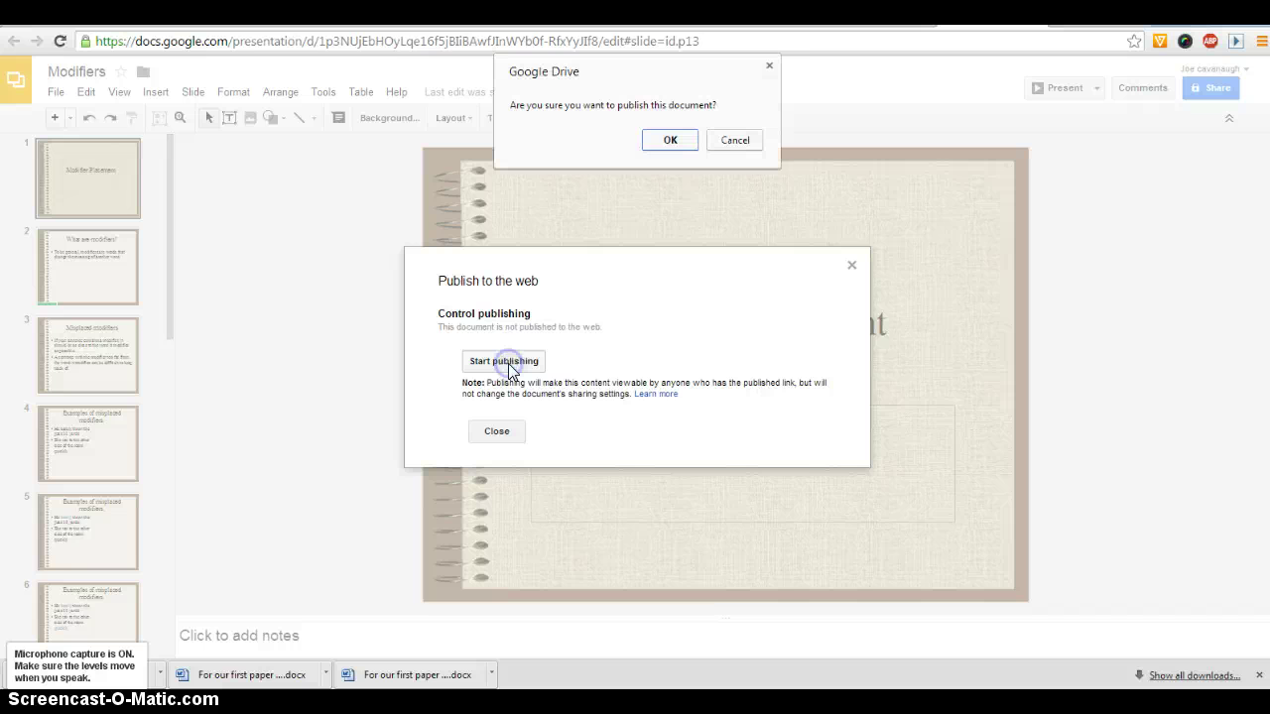
click(668, 142)
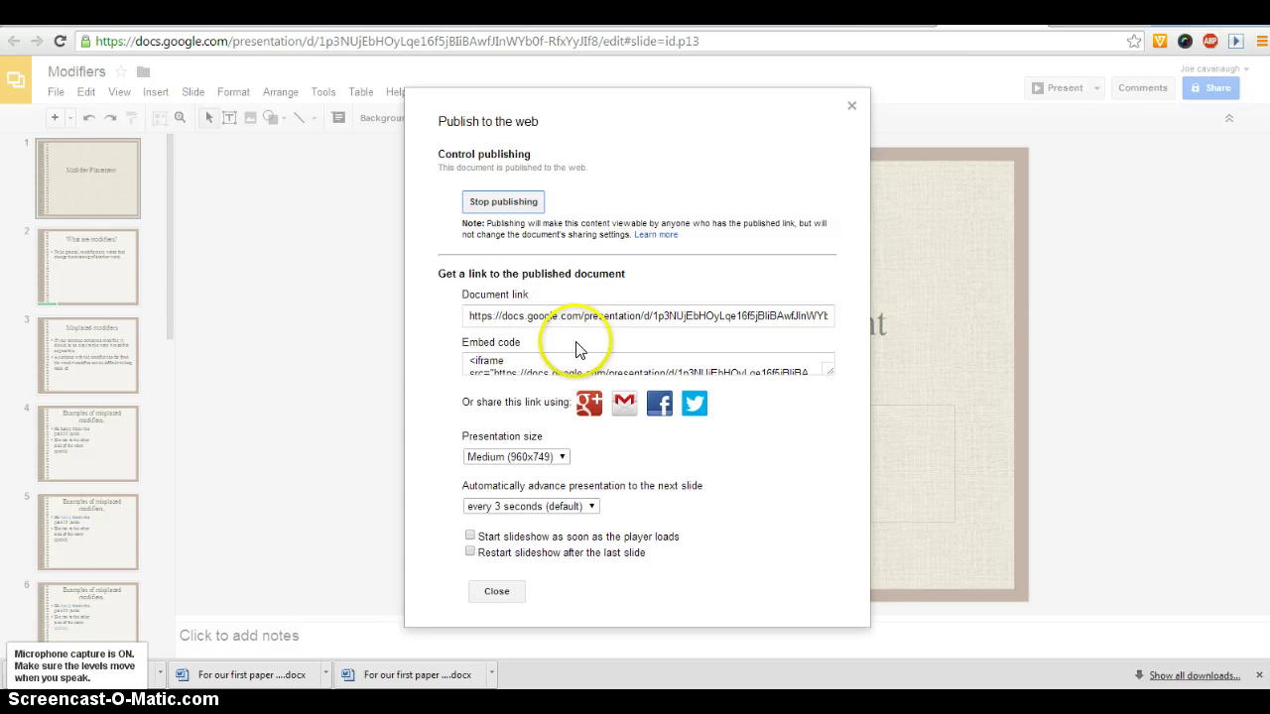
Step: Set slides to auto-advance every 5 seconds and copy the updated embed code
click(560, 365)
scroll(564, 362, down, 2)
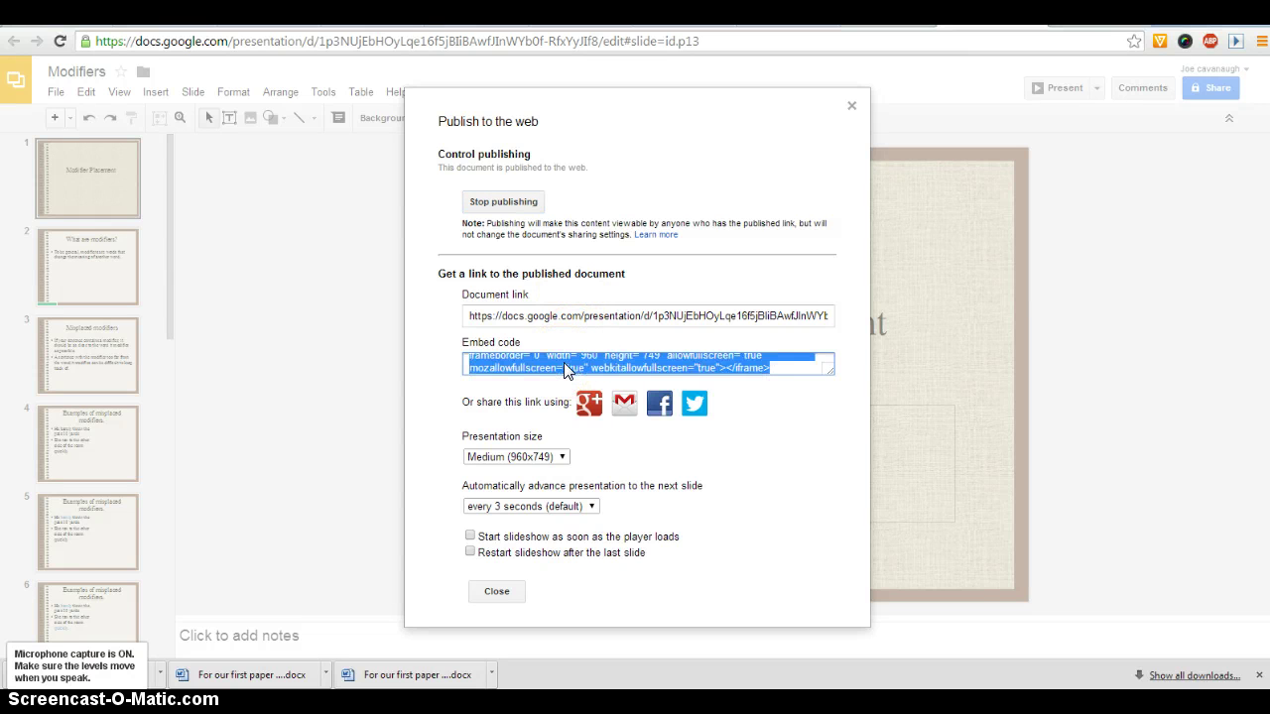
scroll(565, 365, up, 3)
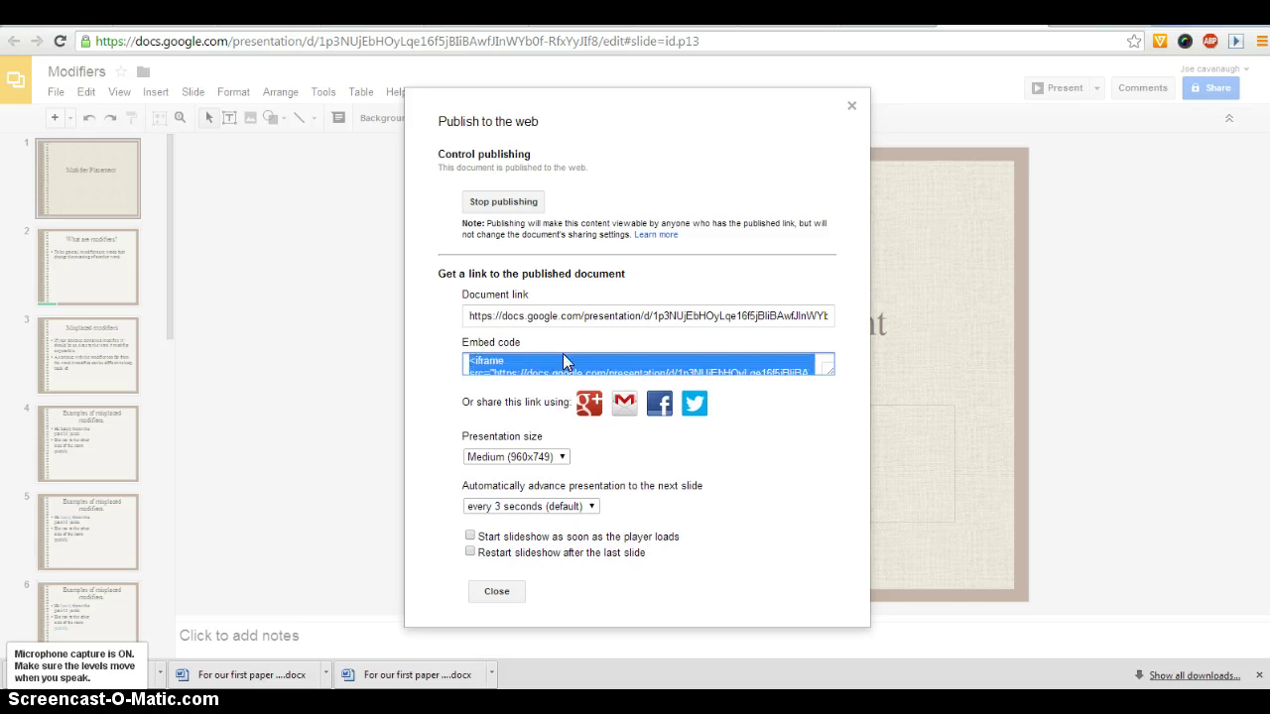
scroll(562, 354, down, 2)
scroll(563, 358, up, 3)
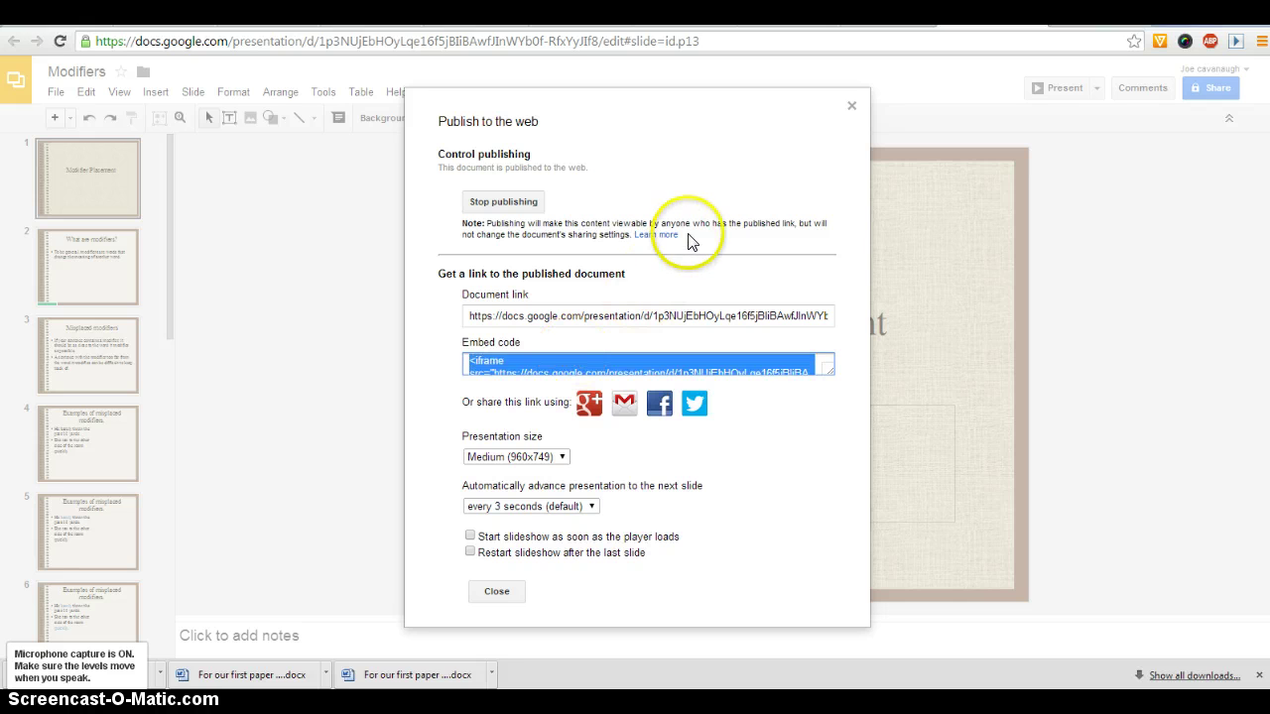
scroll(582, 365, down, 2)
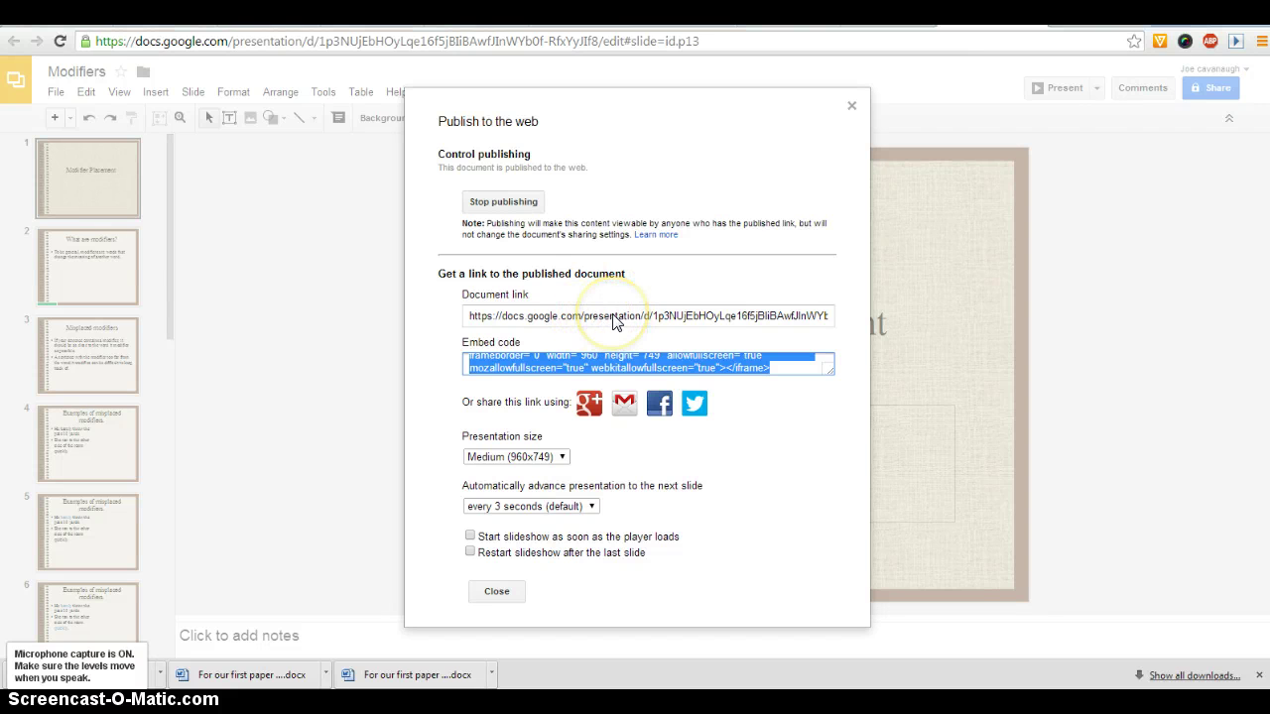
click(592, 363)
click(580, 506)
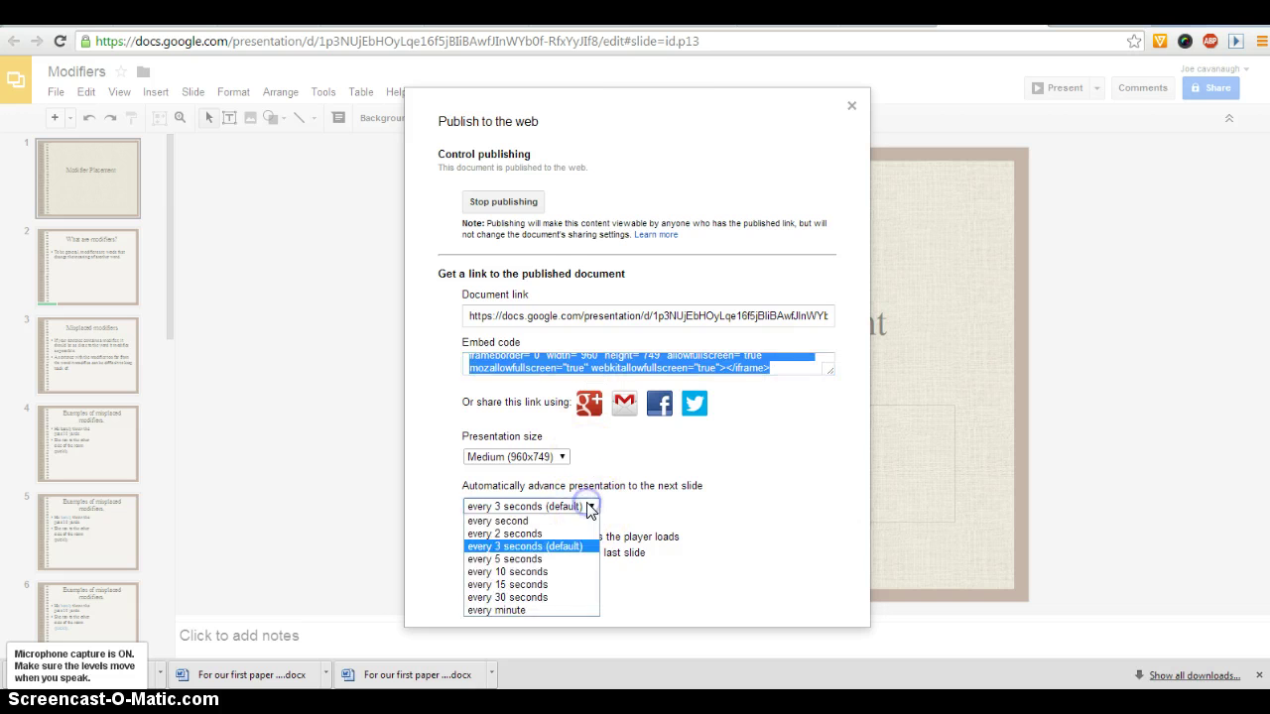
click(561, 561)
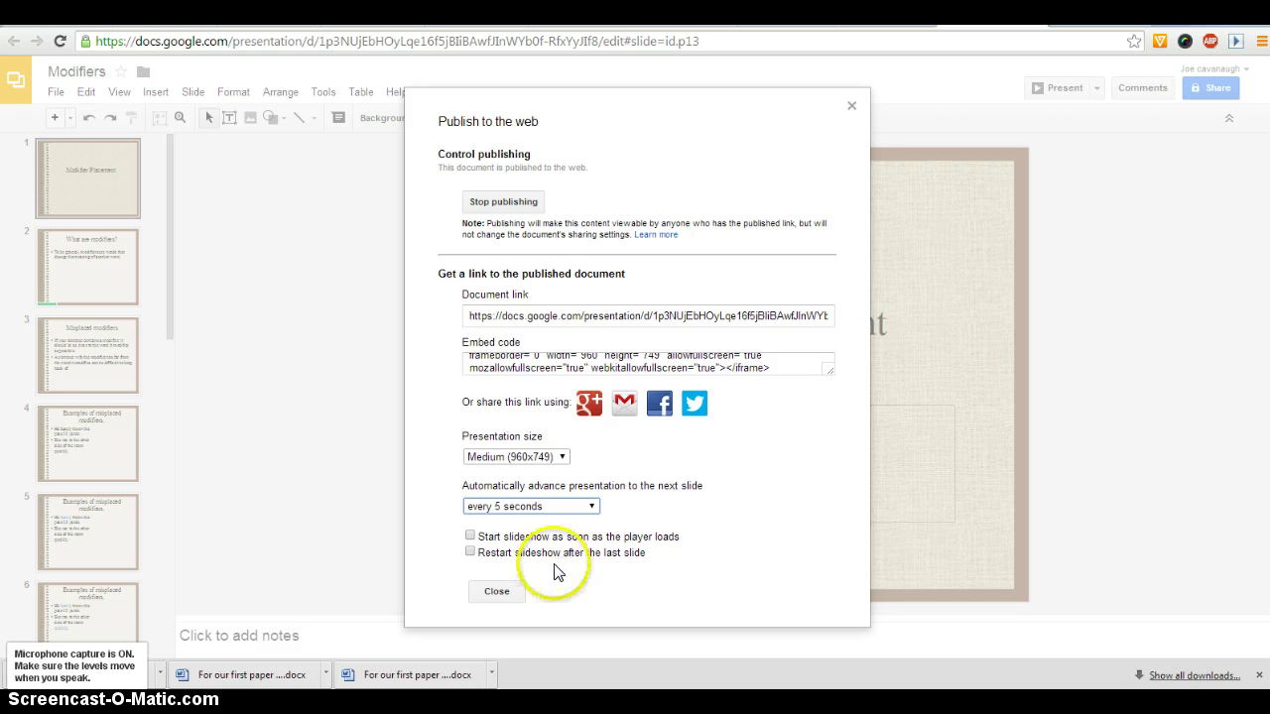
click(566, 359)
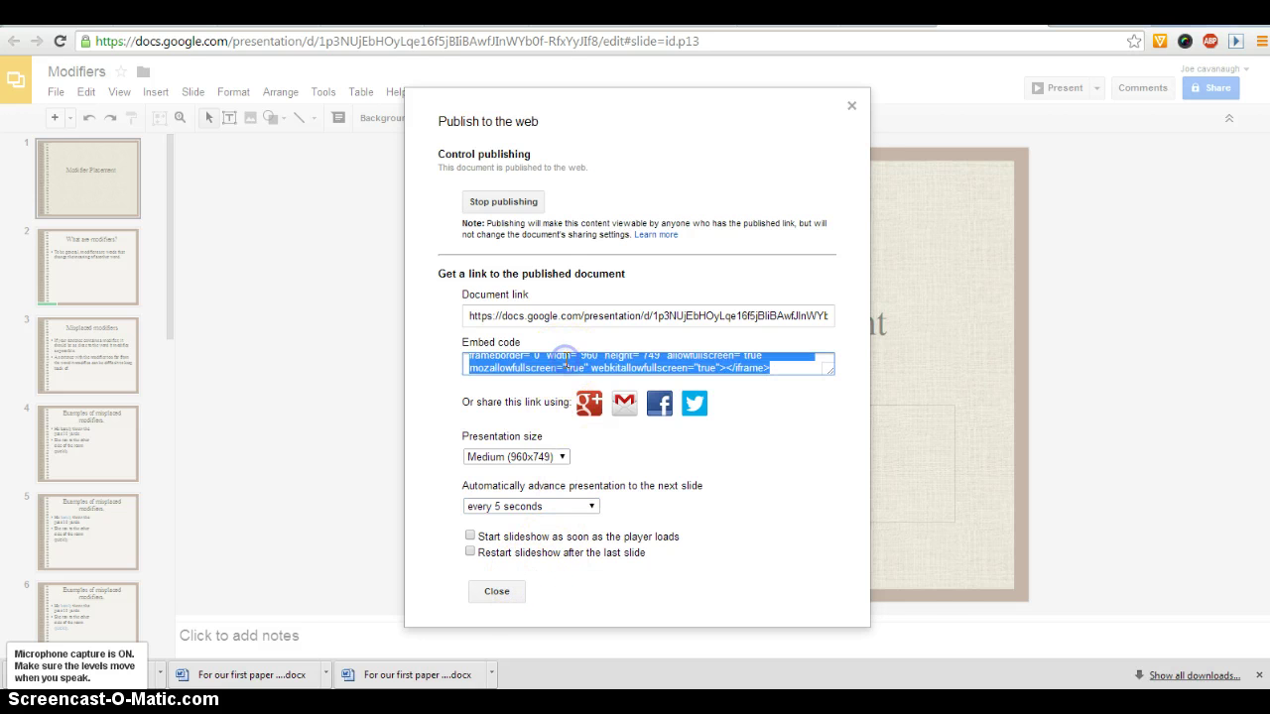
right_click(558, 359)
click(626, 436)
Step: Add a new Label resource to The Puritans section of the Moodle course
click(585, 20)
scroll(188, 476, down, 1)
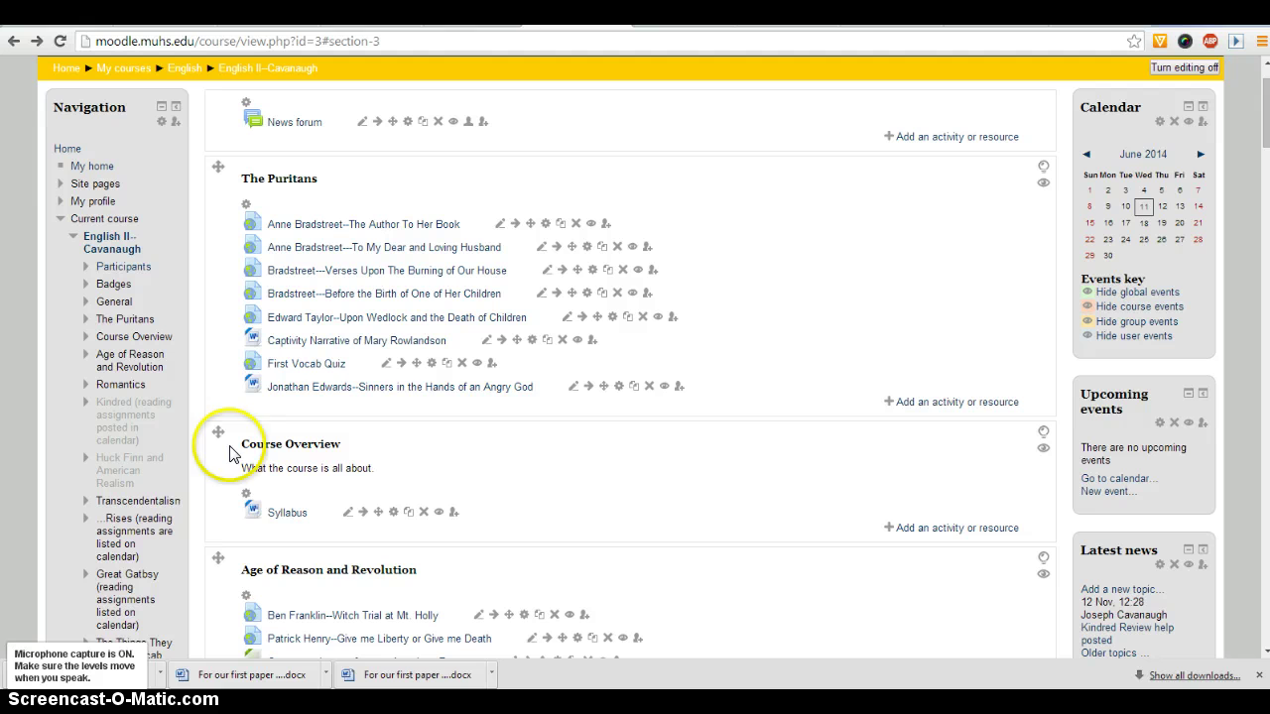
click(950, 402)
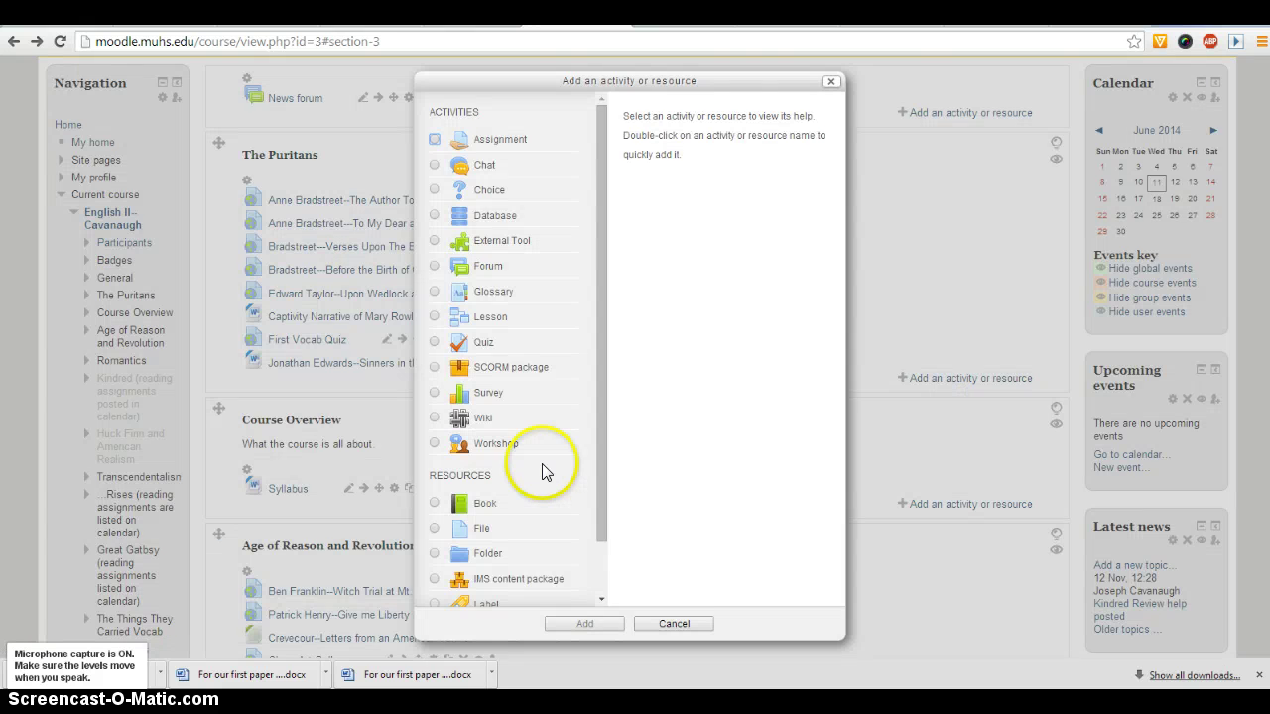
click(602, 493)
drag(602, 493, 602, 540)
click(457, 542)
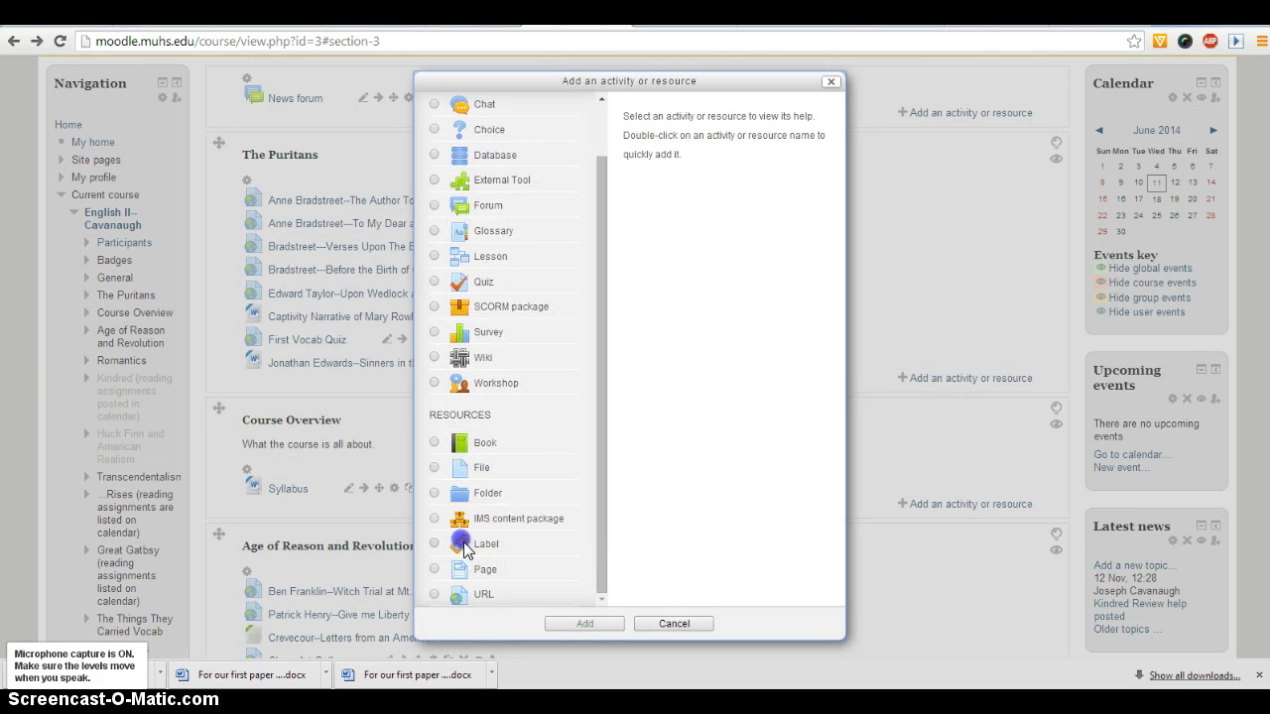
click(576, 623)
click(576, 623)
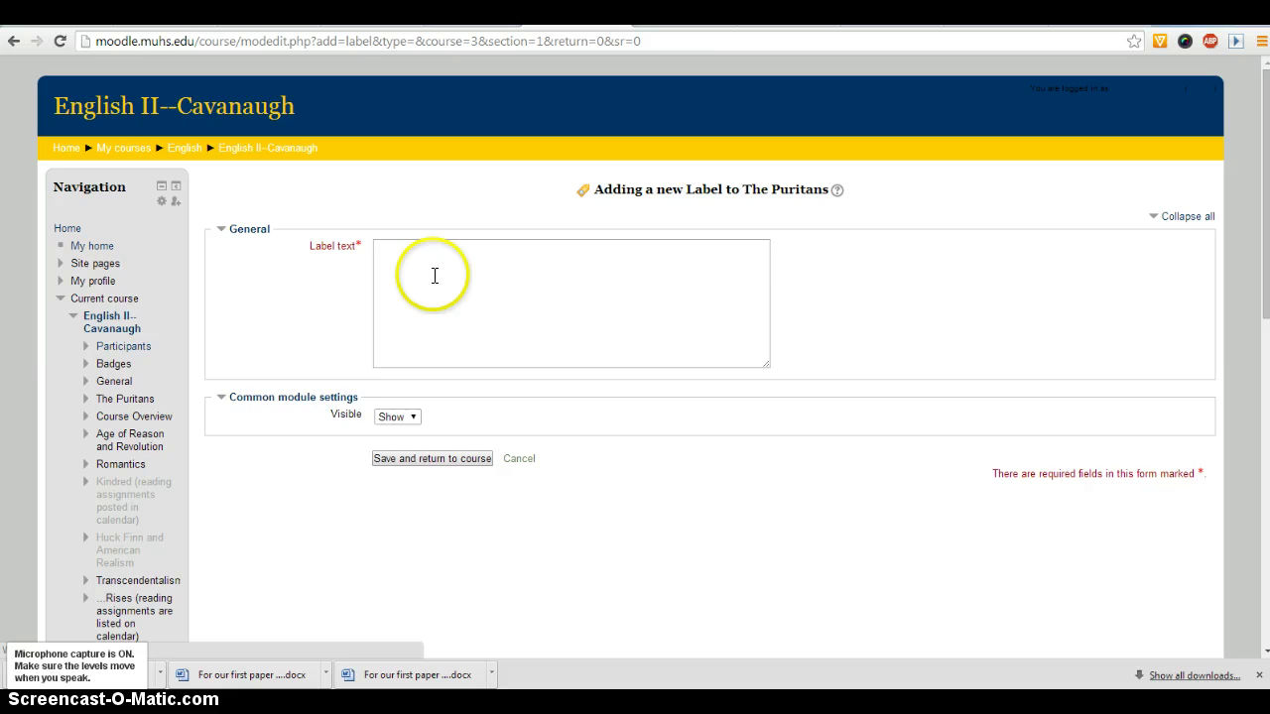
Step: Paste the Google Slides embed code into the label's HTML source and apply it
click(420, 248)
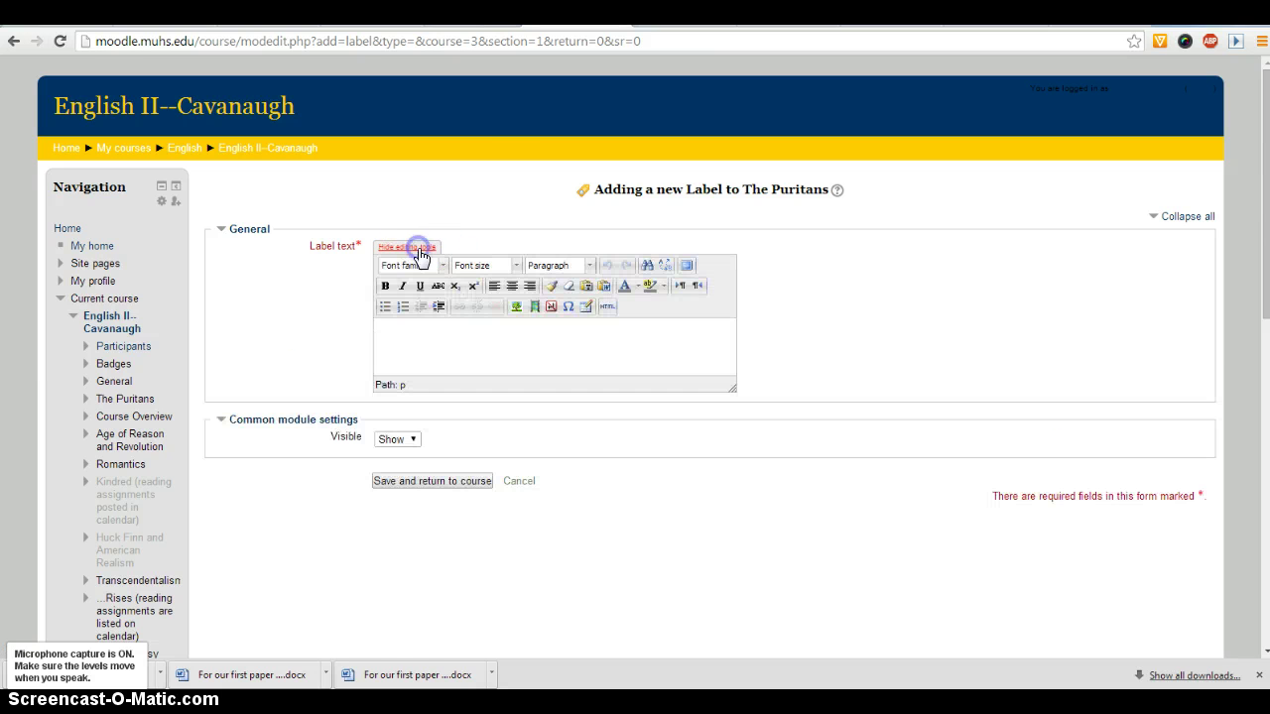
click(607, 308)
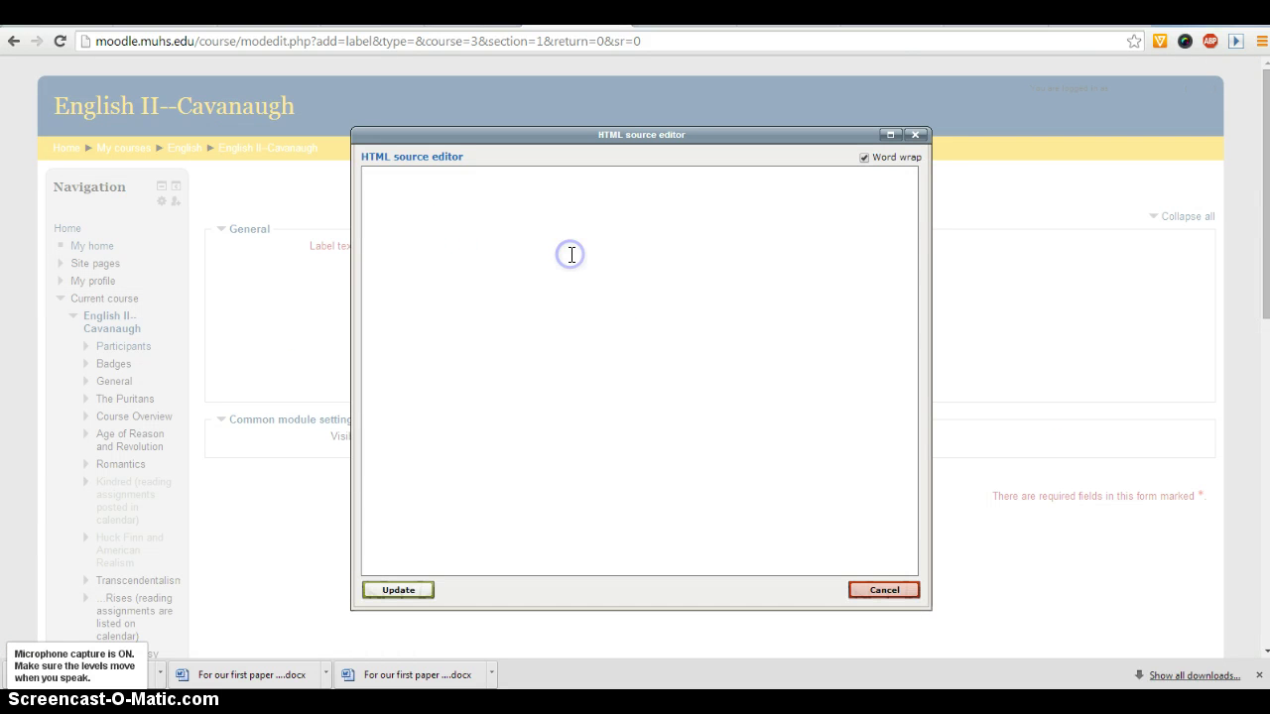
key(ctrl+v)
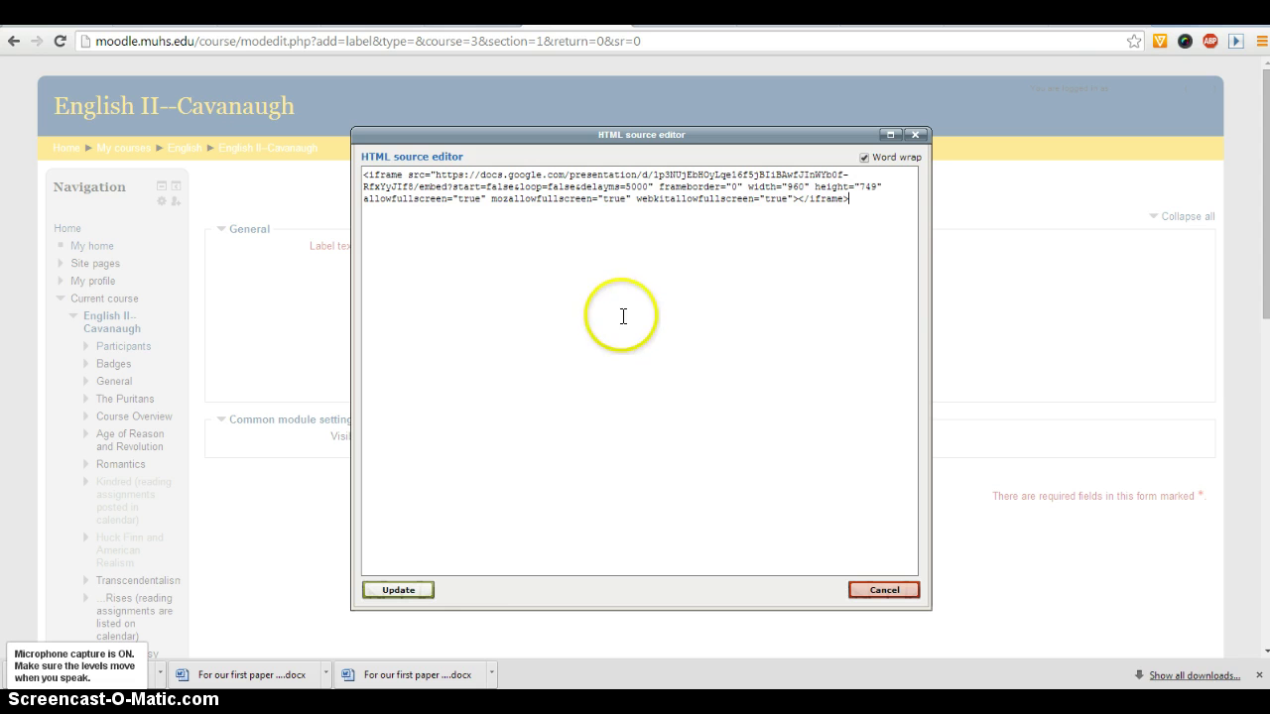
click(416, 590)
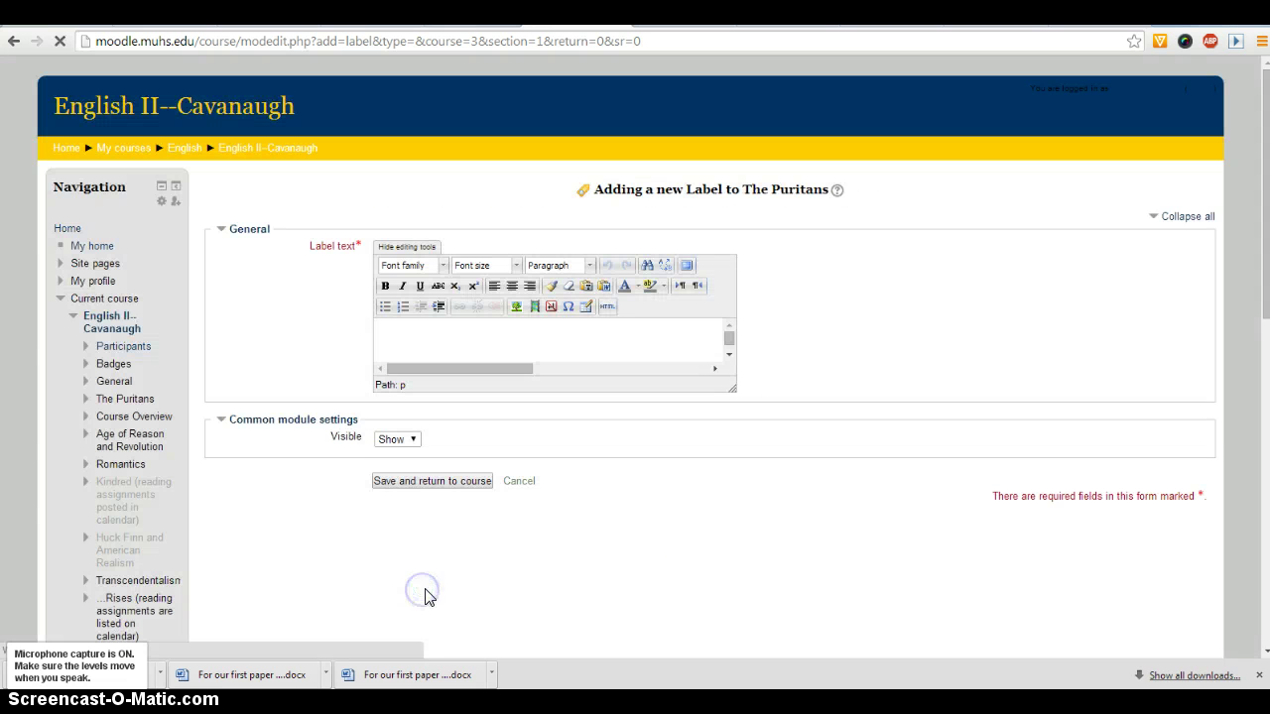
Step: Save the label and return to the Moodle course page
click(436, 481)
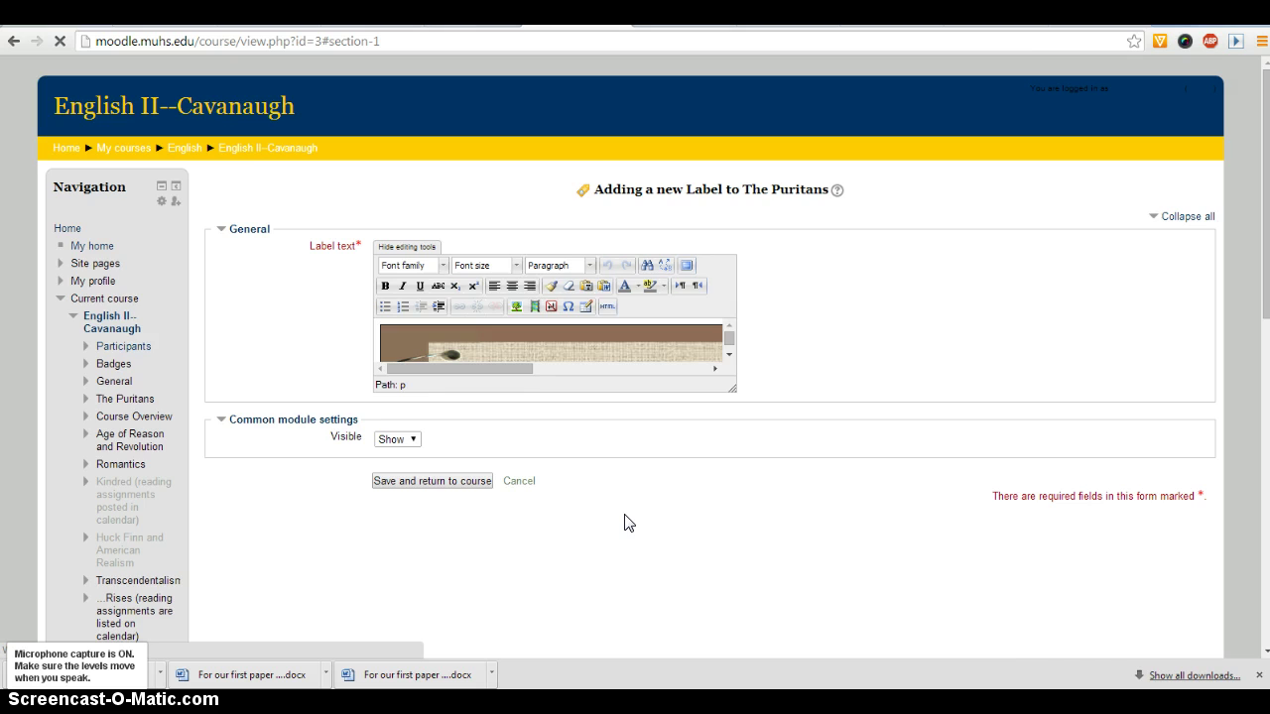
scroll(627, 509, down, 3)
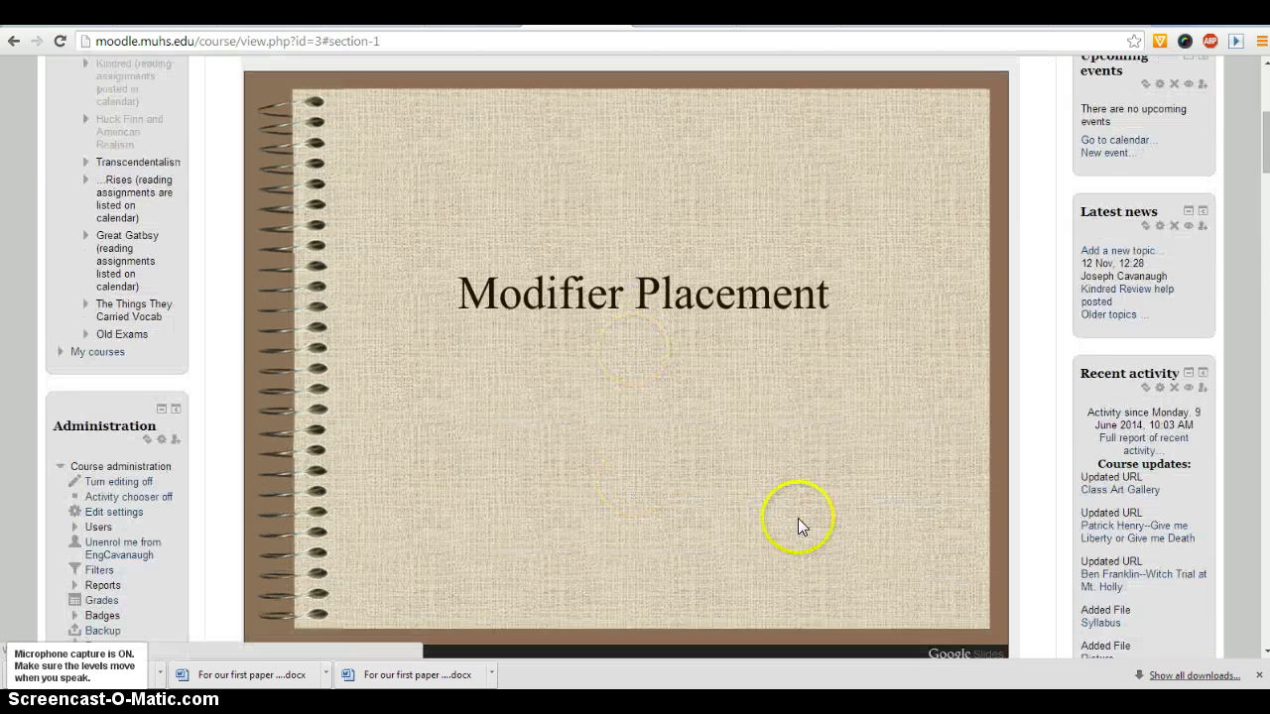
scroll(824, 506, down, 2)
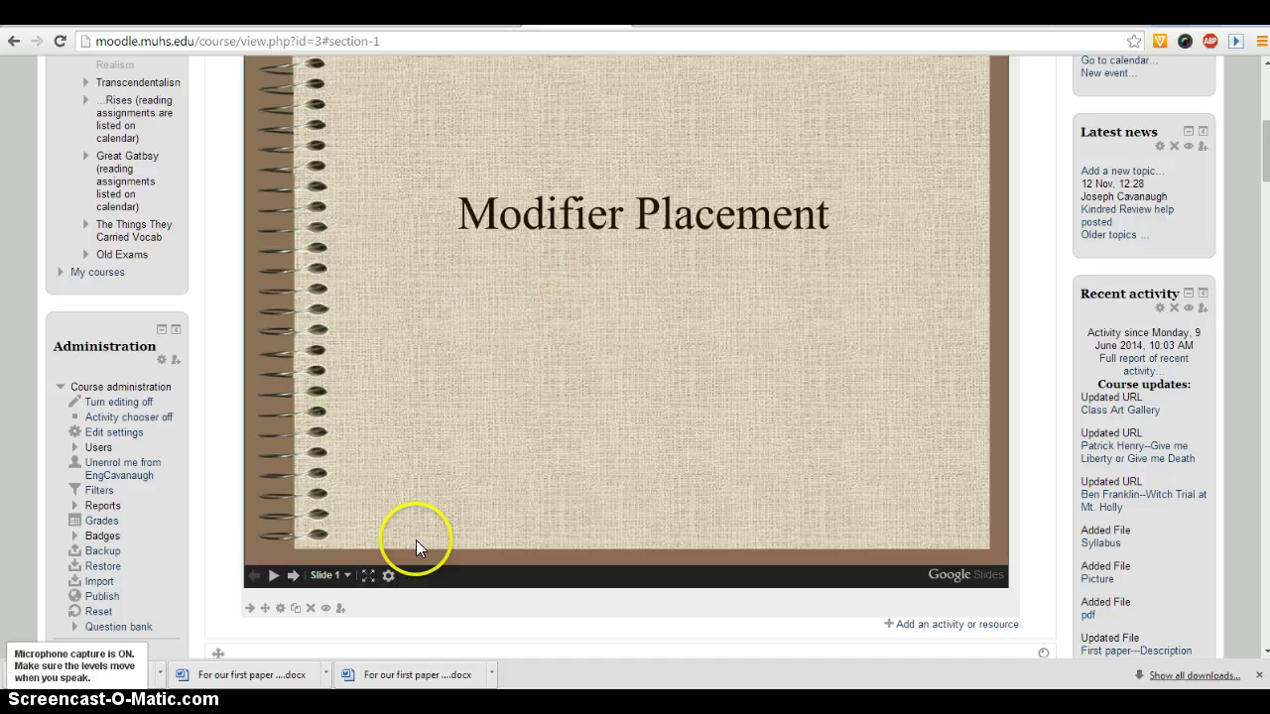
Step: Step the embedded slideshow through the Misplaced modifiers slides, then jump to slide 9
click(293, 576)
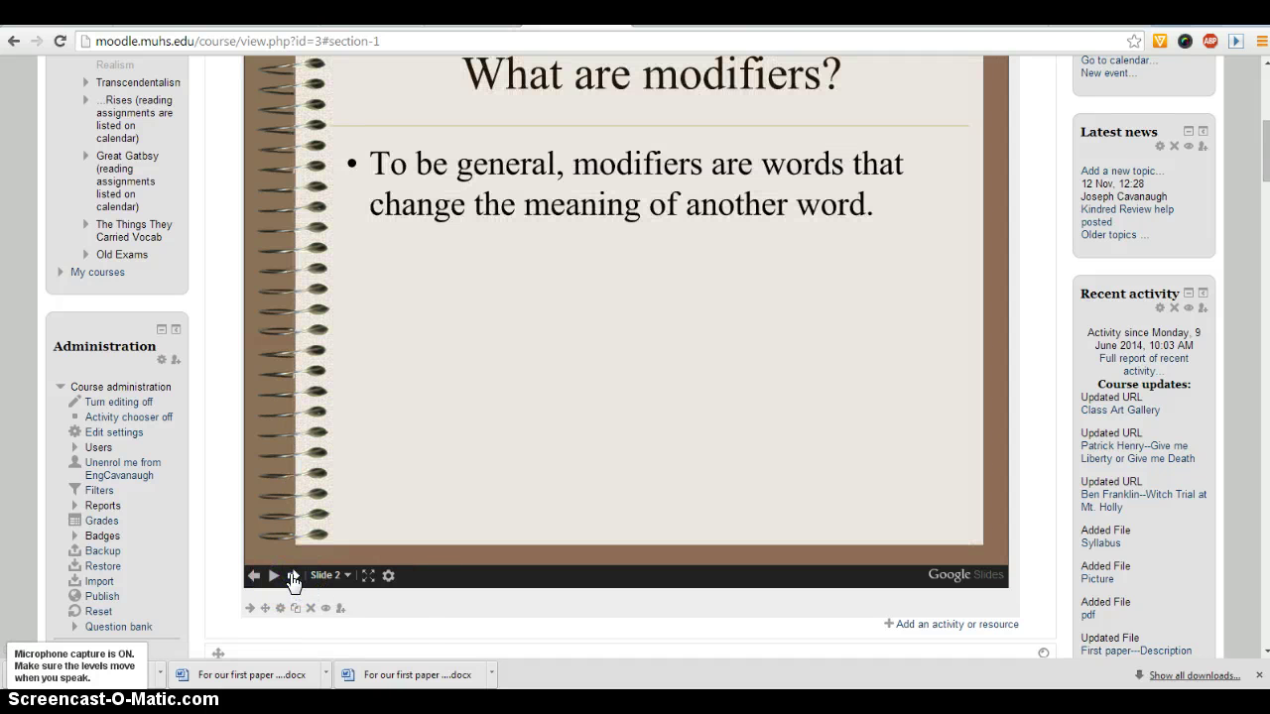
click(293, 577)
click(292, 577)
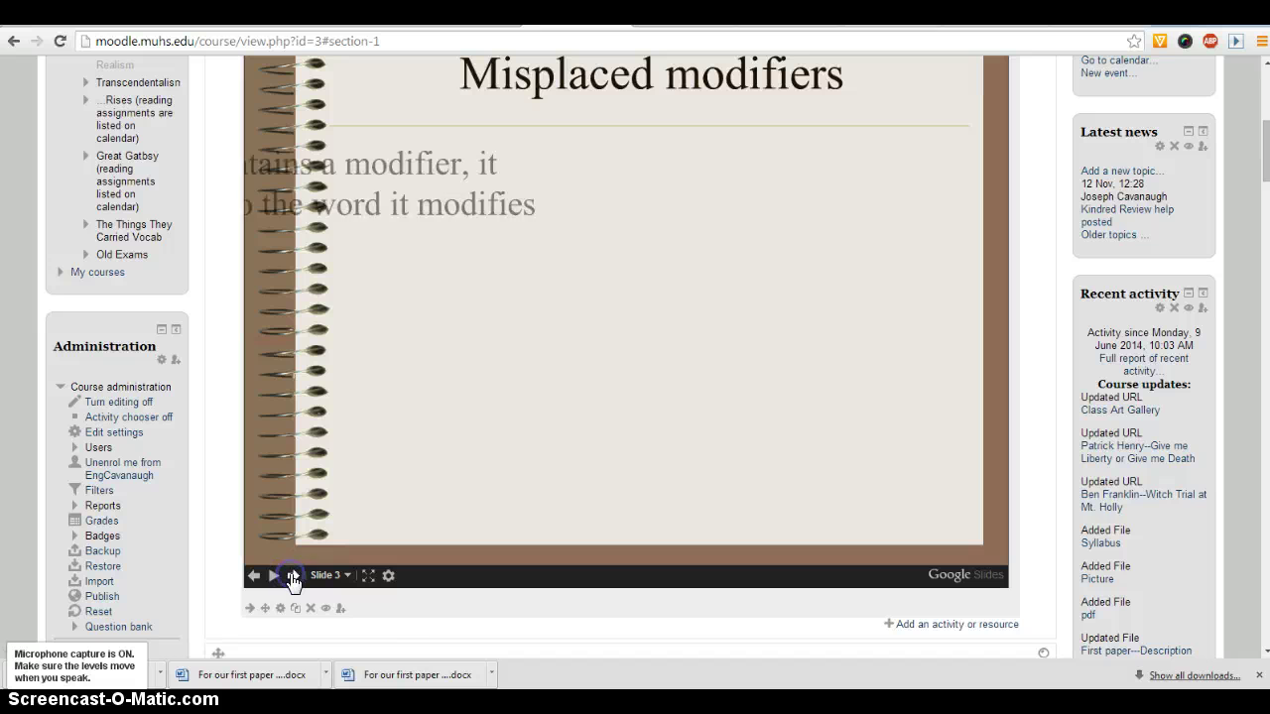
click(293, 576)
click(293, 576)
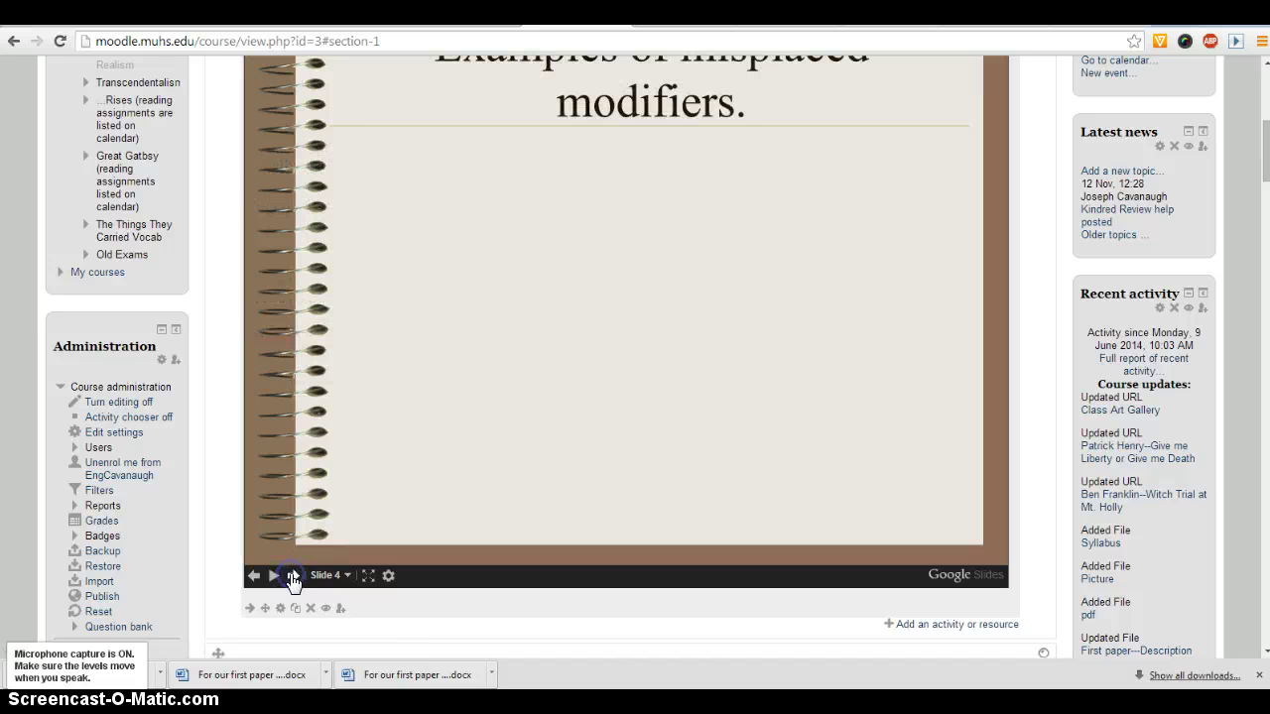
click(292, 577)
click(337, 576)
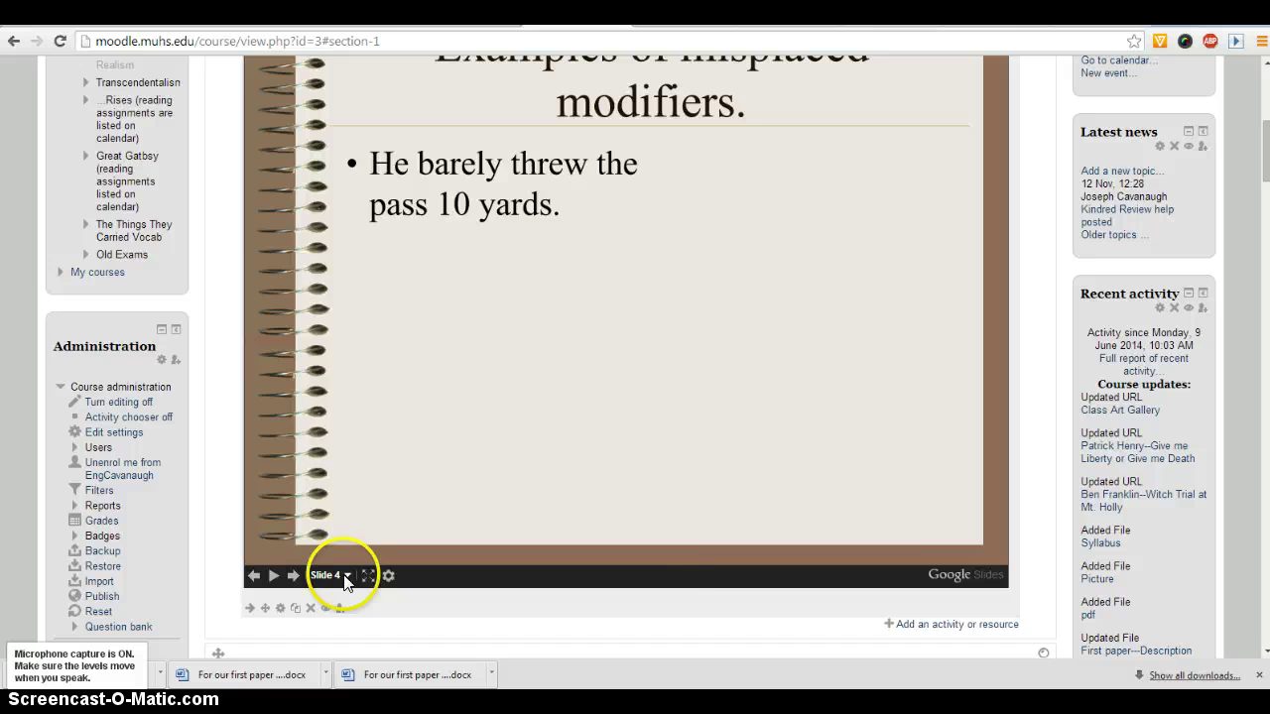
click(396, 401)
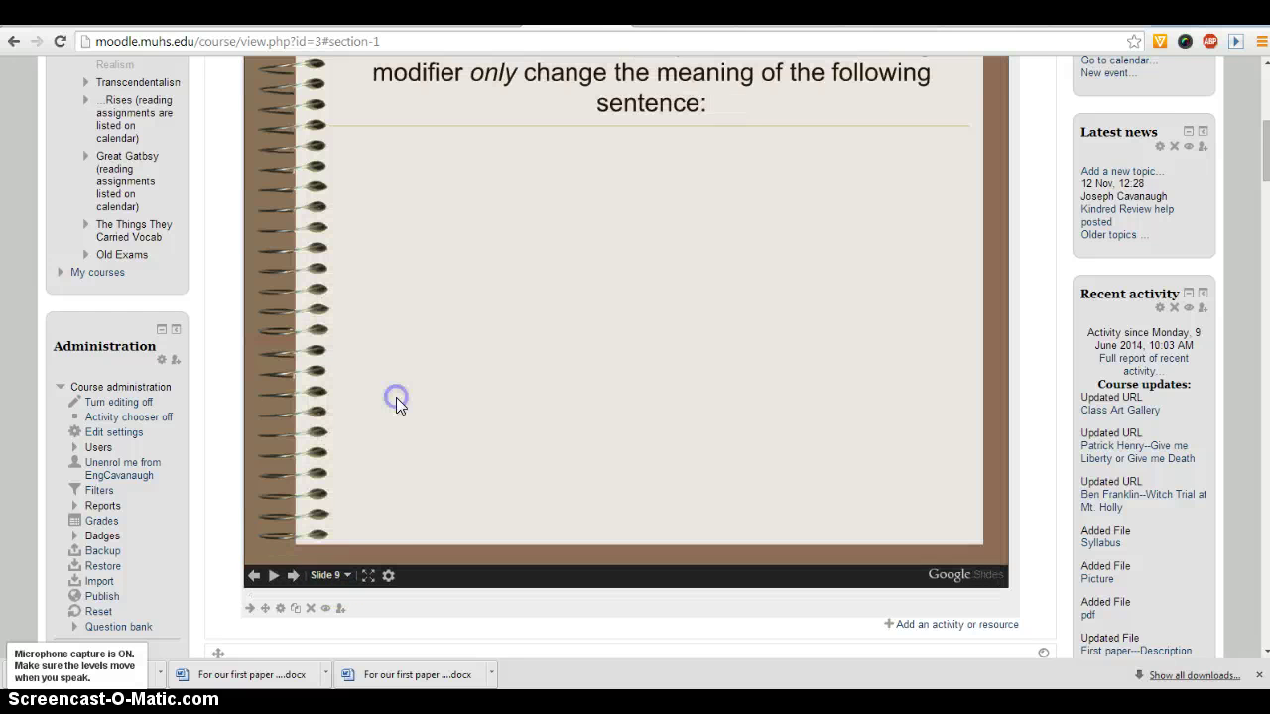
Step: View the embedded slideshow full screen, exit, and toggle its automatic advancing
click(368, 576)
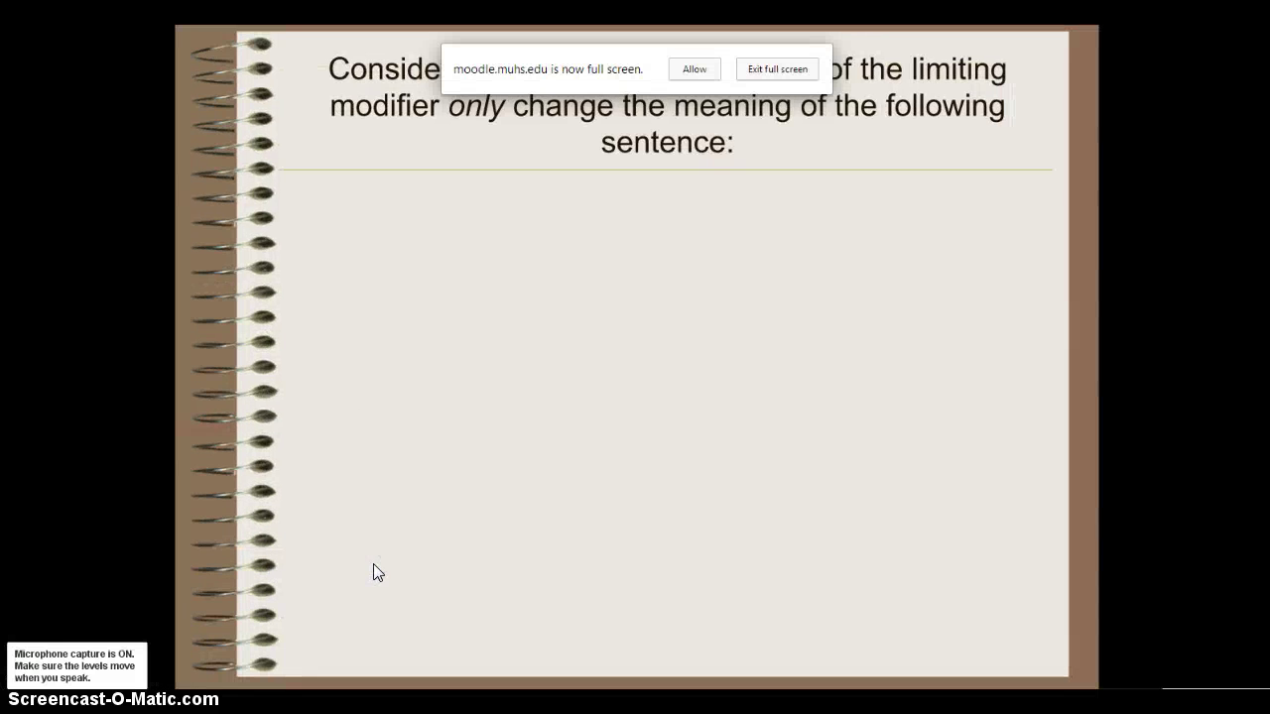
click(769, 69)
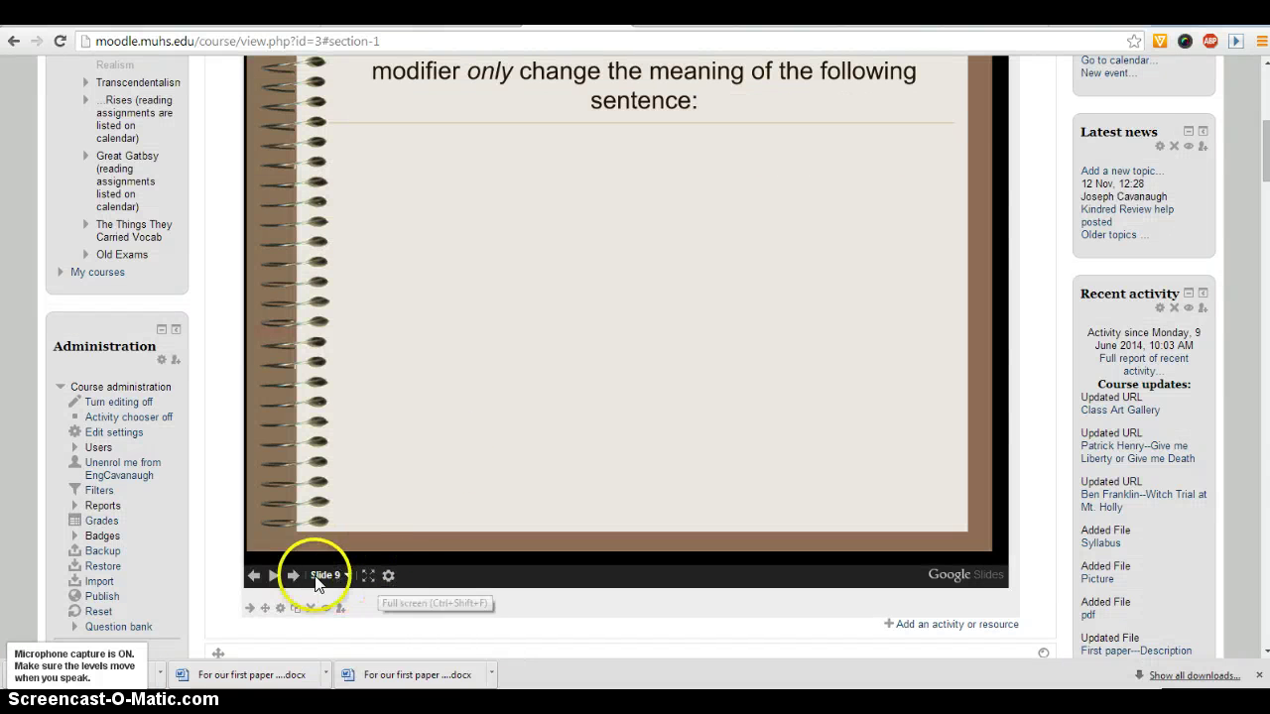
click(273, 579)
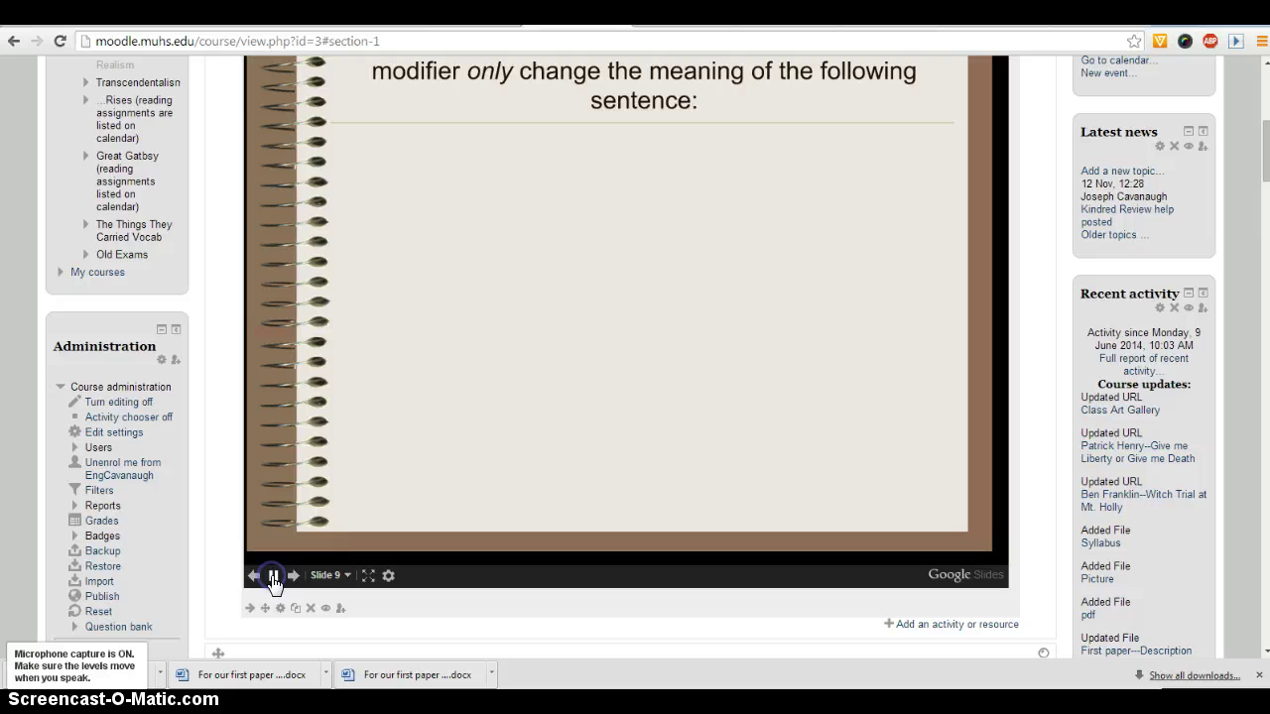
click(274, 580)
click(565, 420)
scroll(565, 419, up, 2)
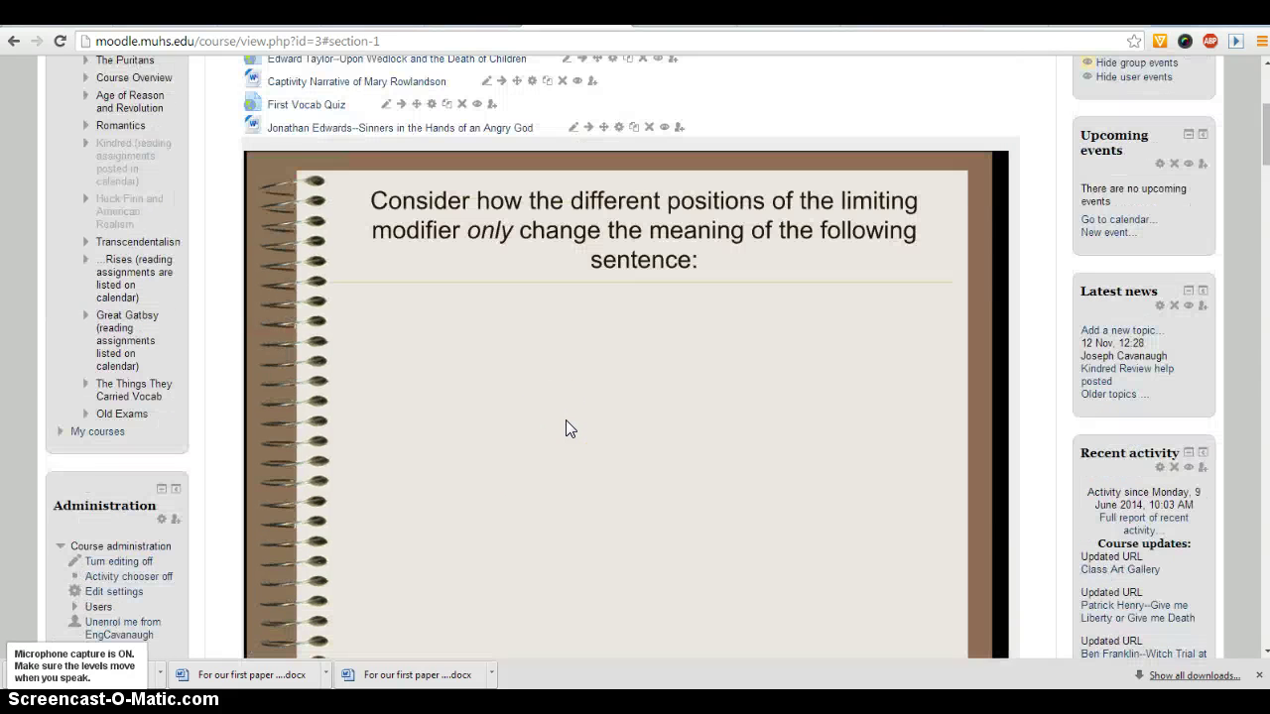
scroll(566, 420, down, 1)
scroll(576, 419, down, 1)
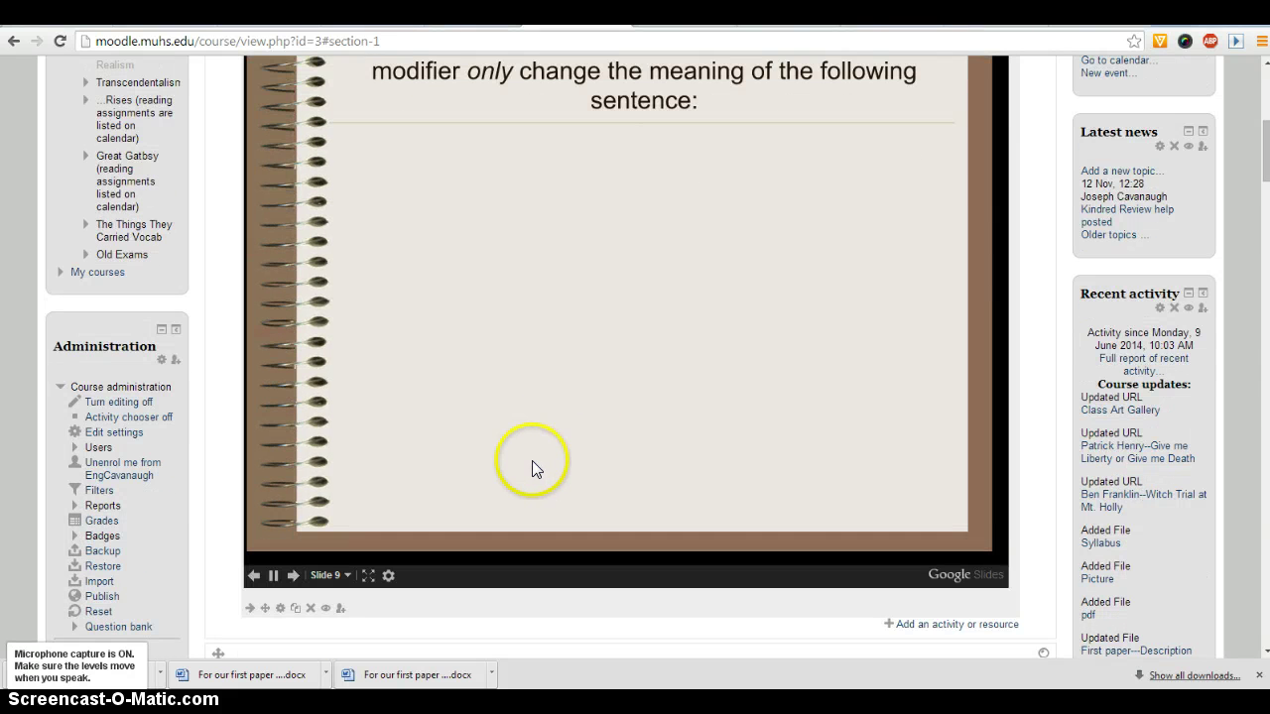
scroll(534, 459, up, 1)
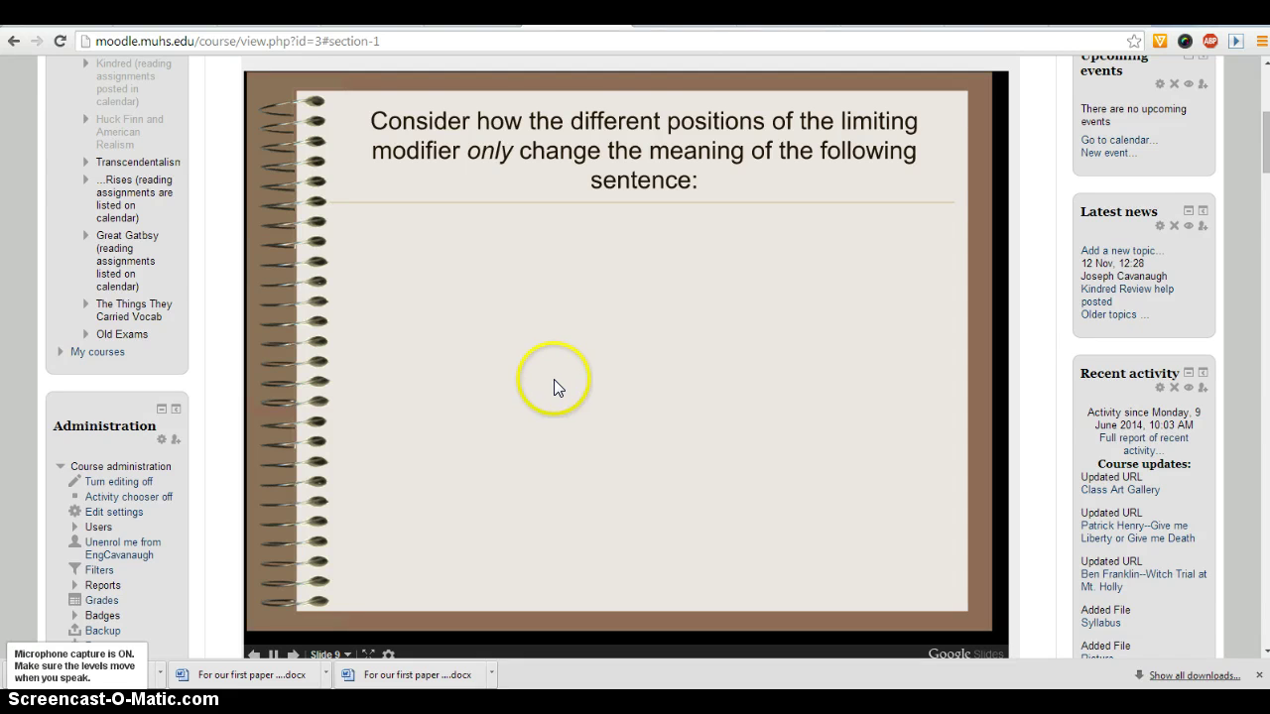
scroll(517, 427, down, 1)
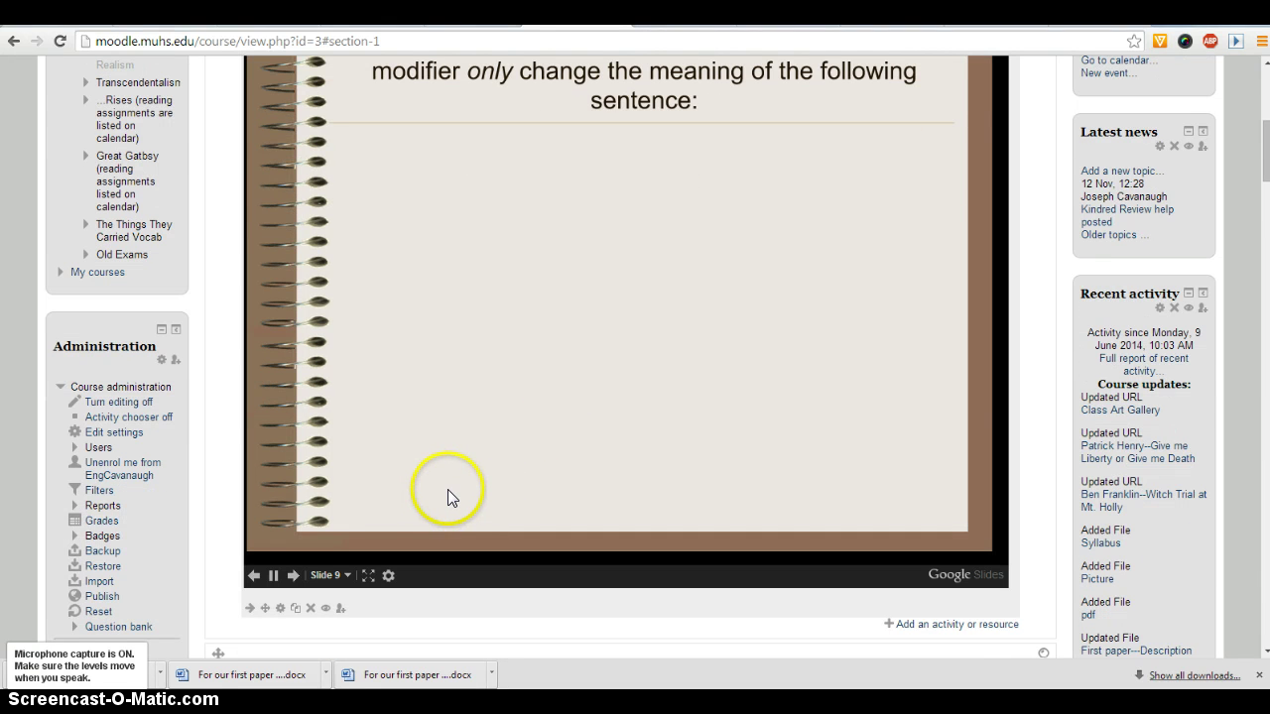
Step: Reveal the 'only' example sentences and explanation bullets on slide 9, stepping back once
click(293, 575)
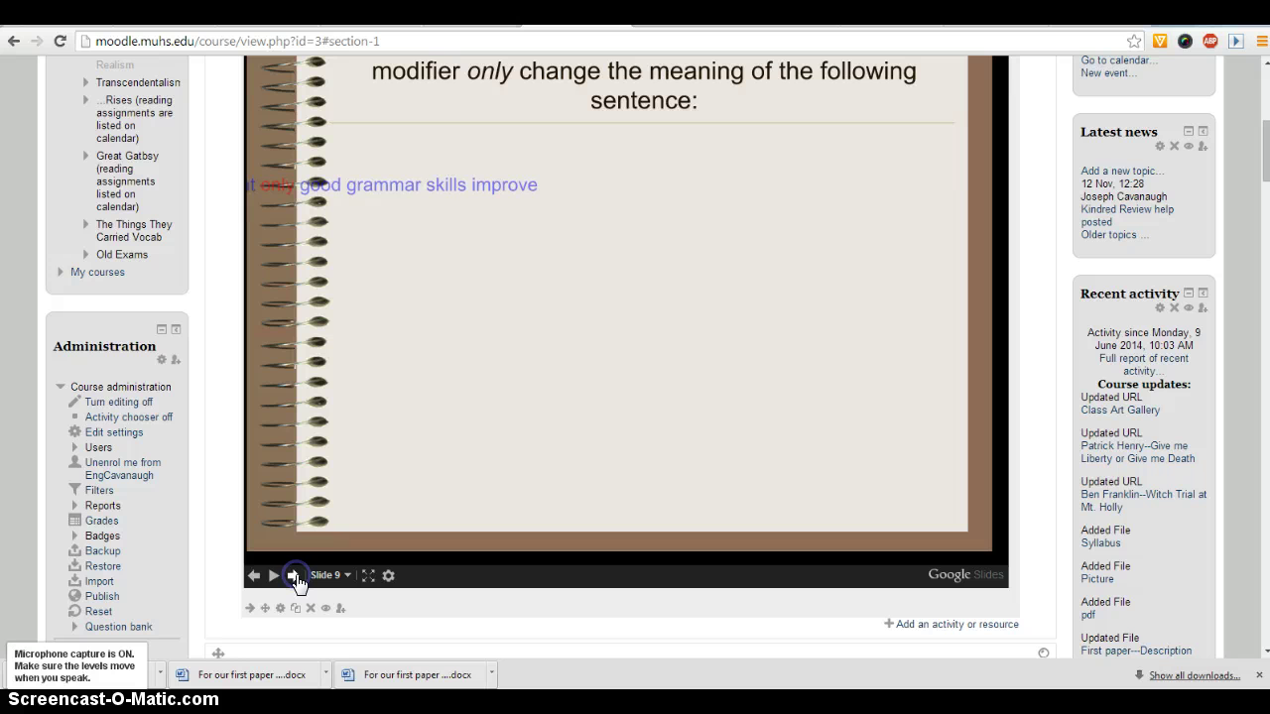
click(293, 575)
click(293, 575)
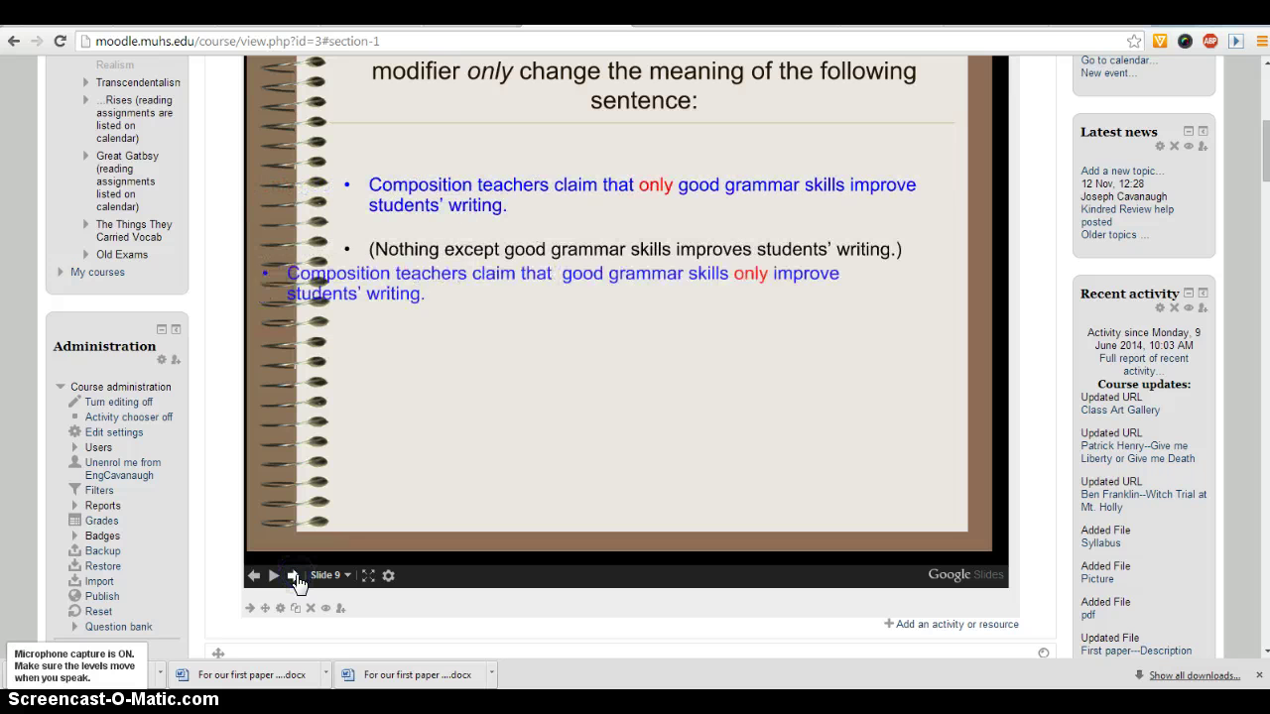
click(294, 576)
click(255, 575)
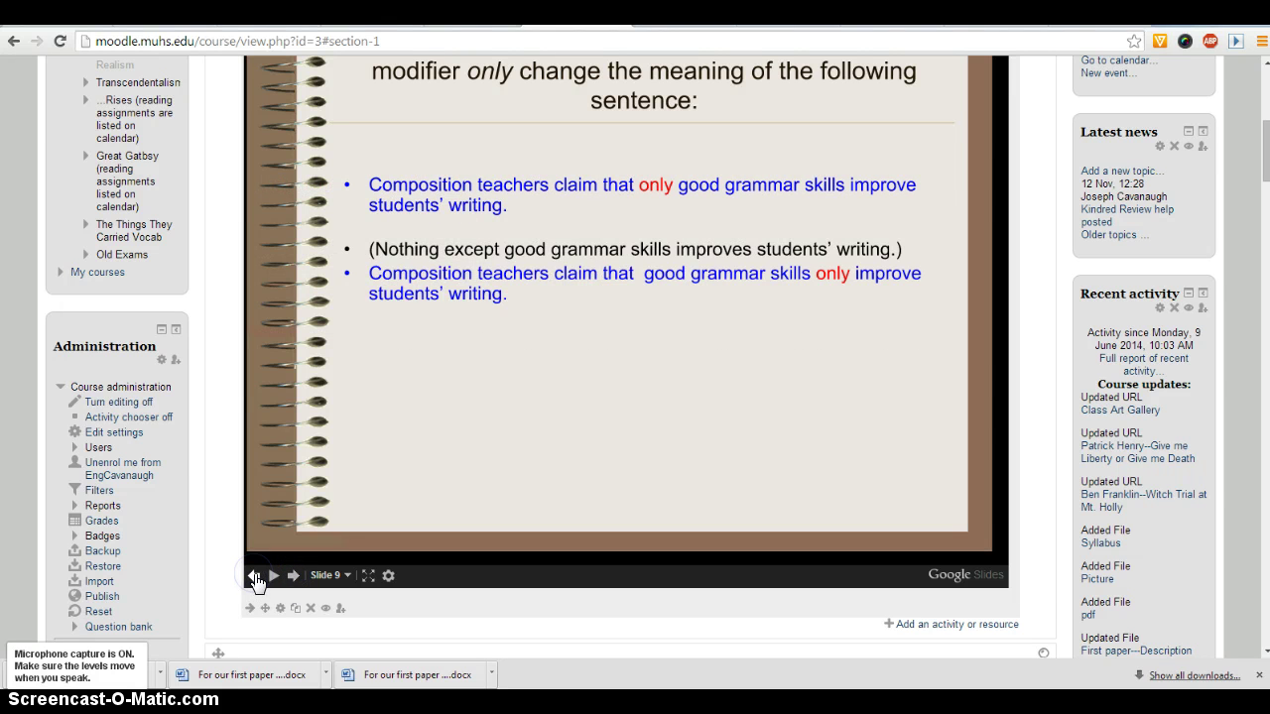
click(255, 576)
click(294, 575)
click(293, 575)
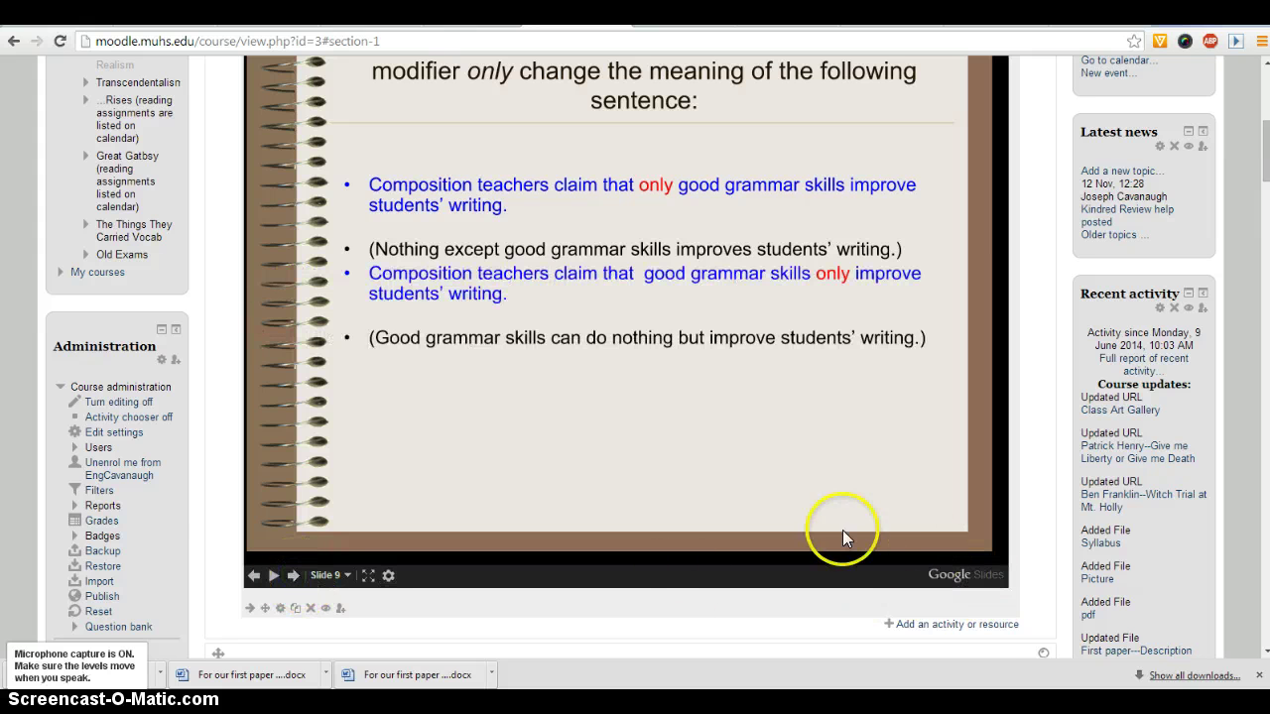
Step: Reveal the example ending in 'improve only' and its 'No other aspects…' bullet
scroll(866, 535, up, 3)
scroll(866, 536, down, 2)
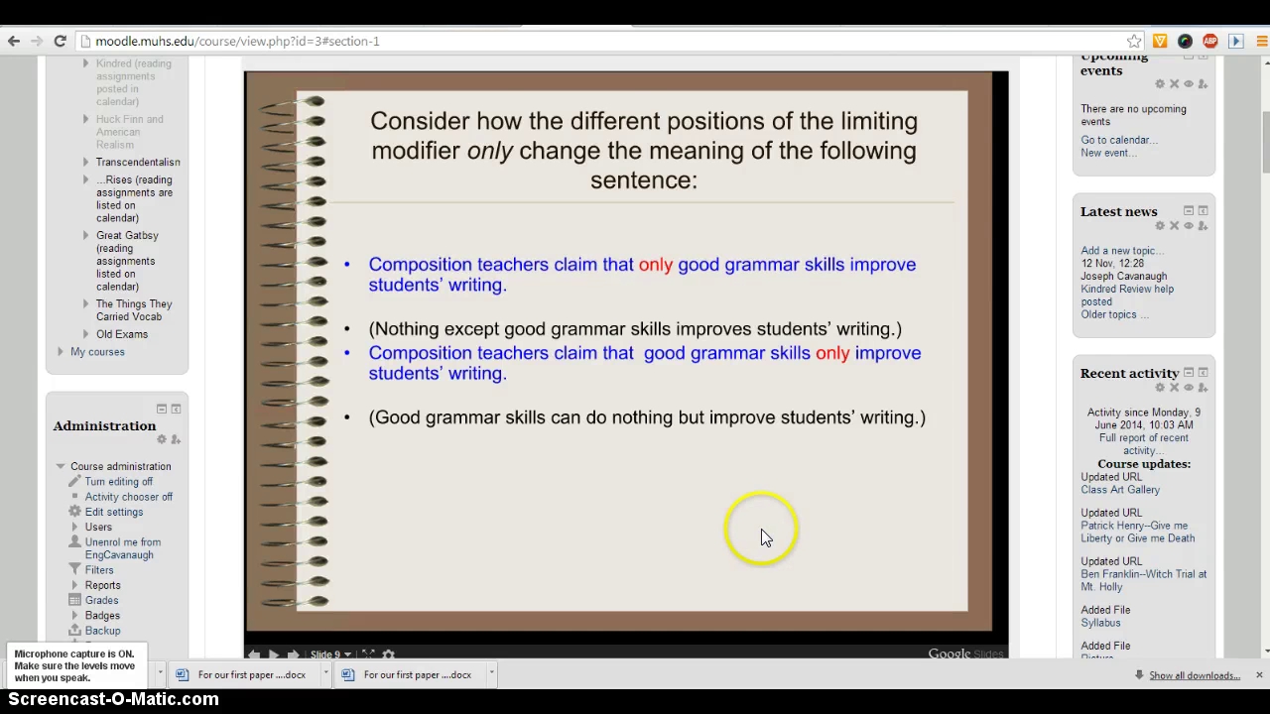
scroll(763, 532, down, 1)
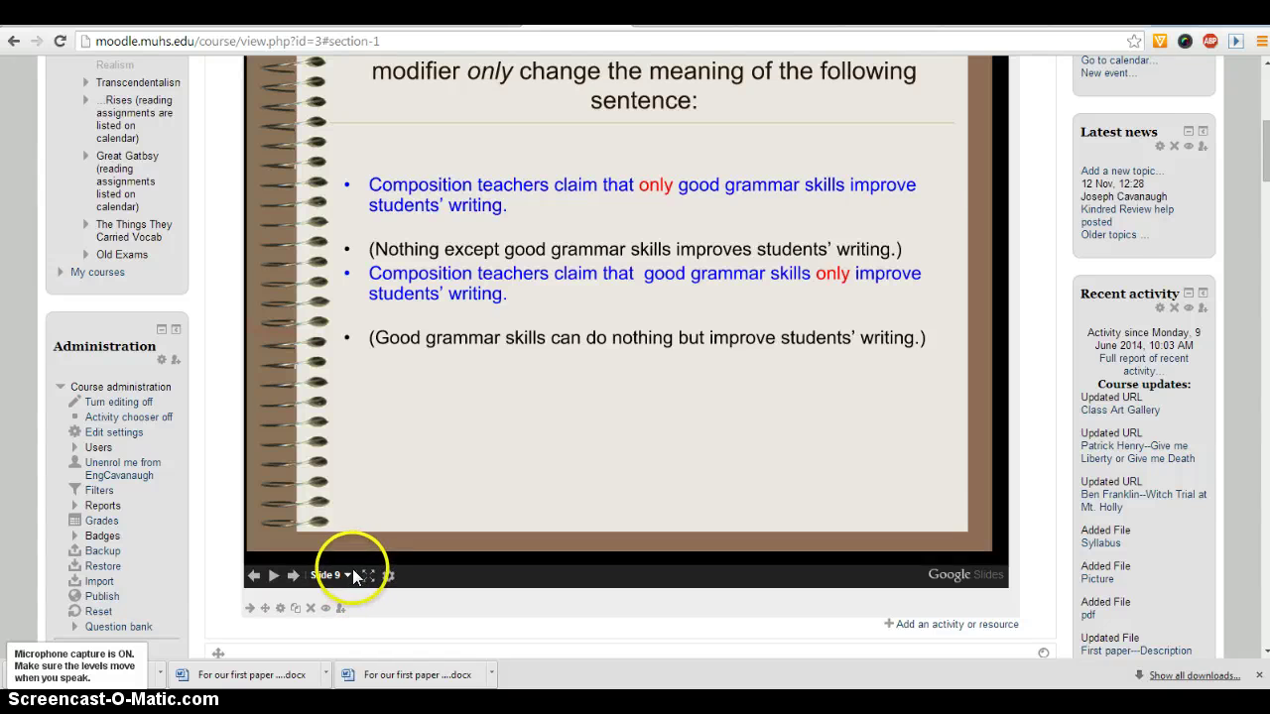
click(294, 576)
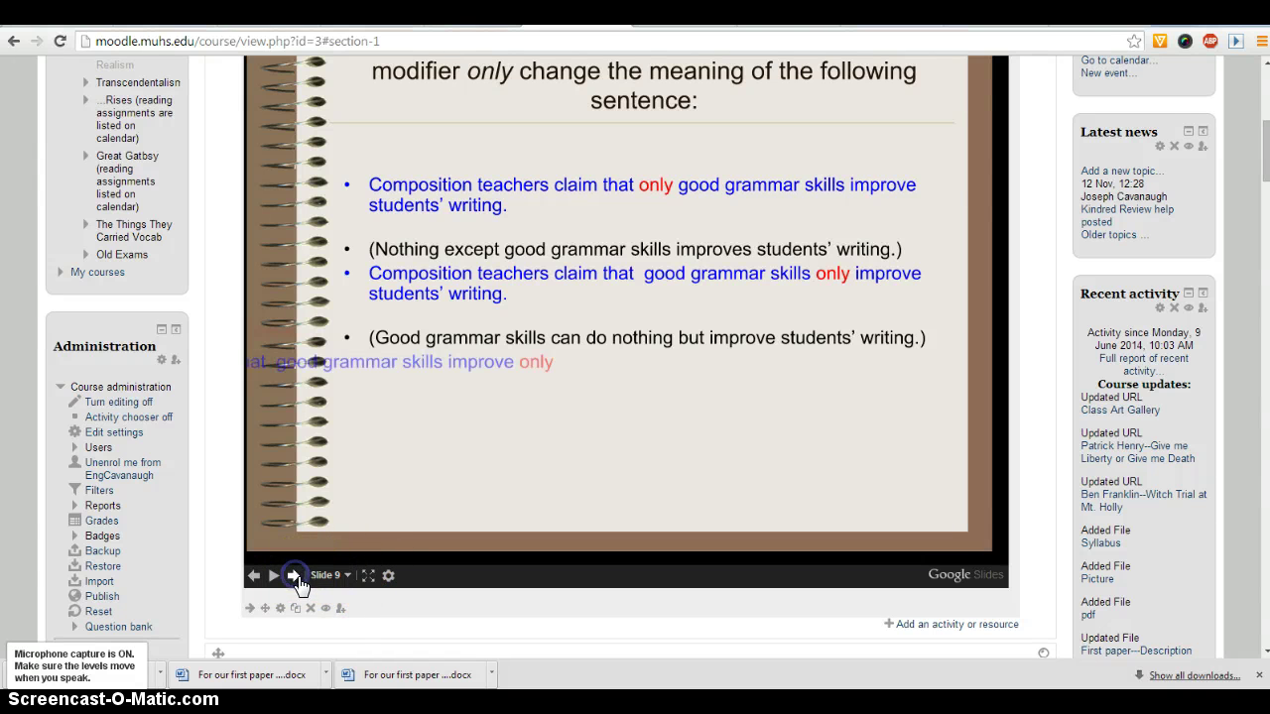
click(295, 576)
scroll(464, 474, up, 5)
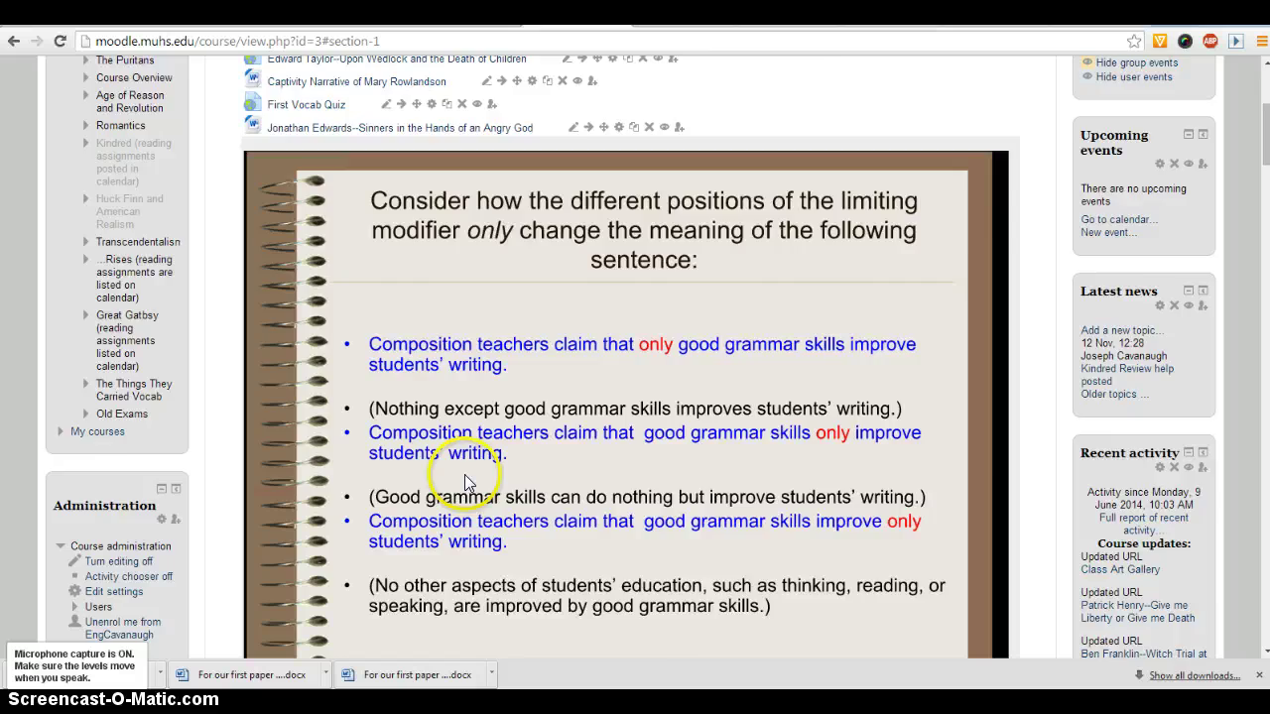
scroll(526, 317, up, 1)
scroll(500, 397, down, 3)
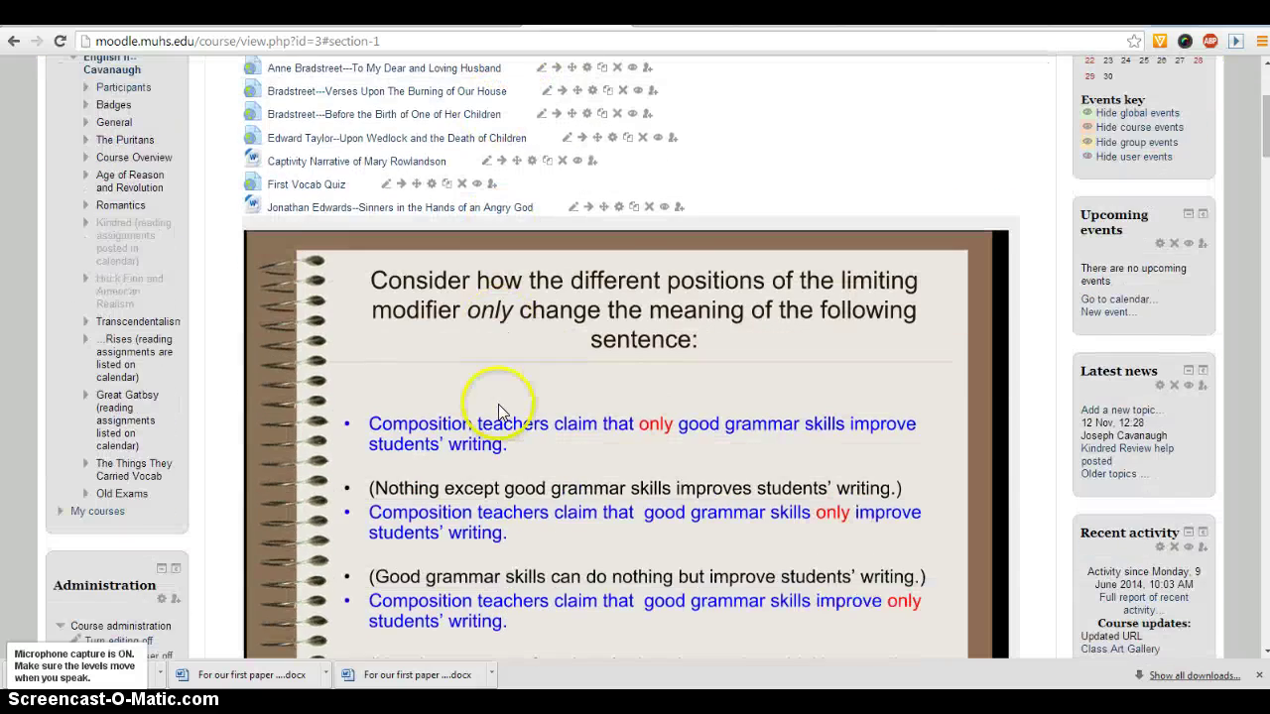
scroll(570, 526, down, 4)
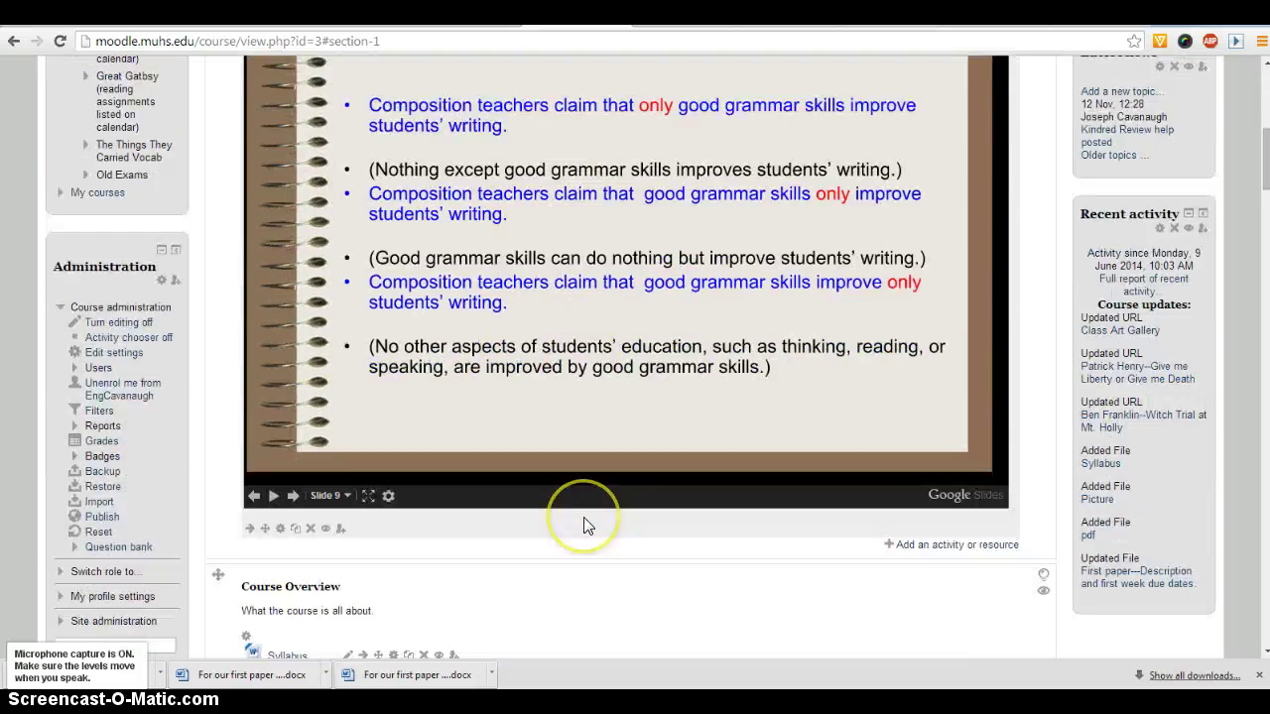
scroll(583, 526, up, 3)
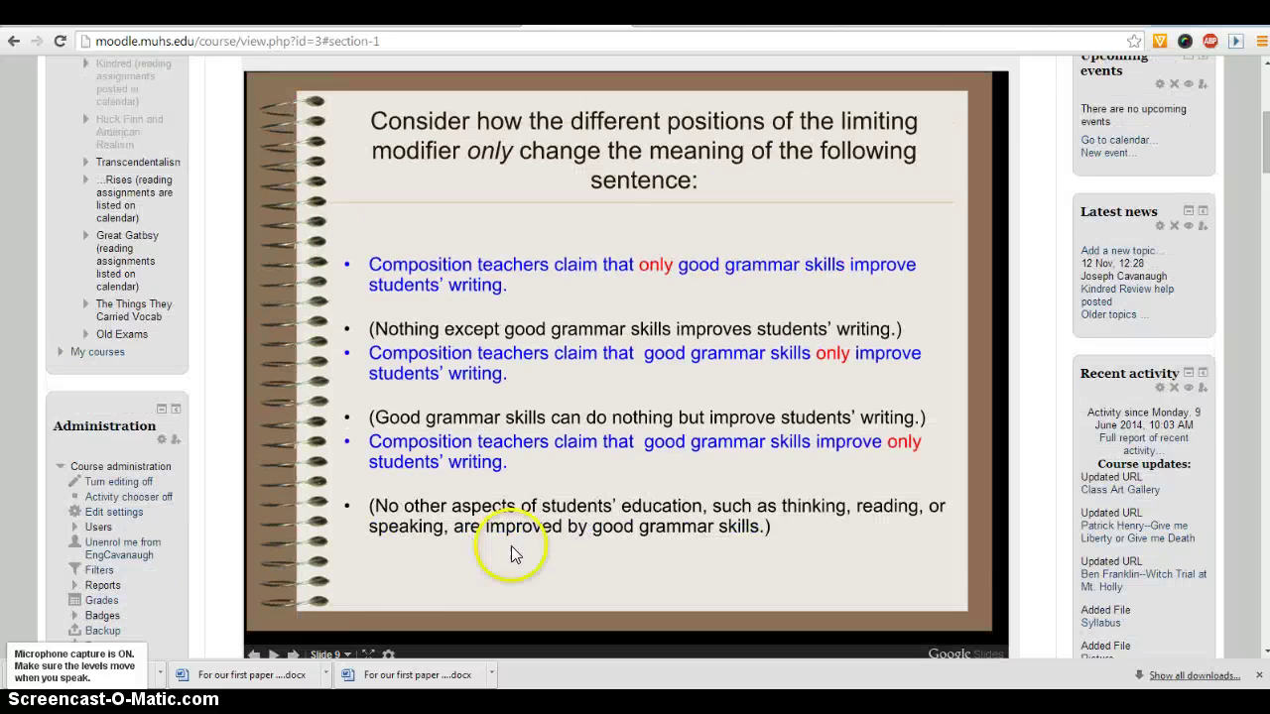
Step: Advance to Dangling Modifiers, then Examples of Dangling Modifiers, revealing its first example
click(293, 655)
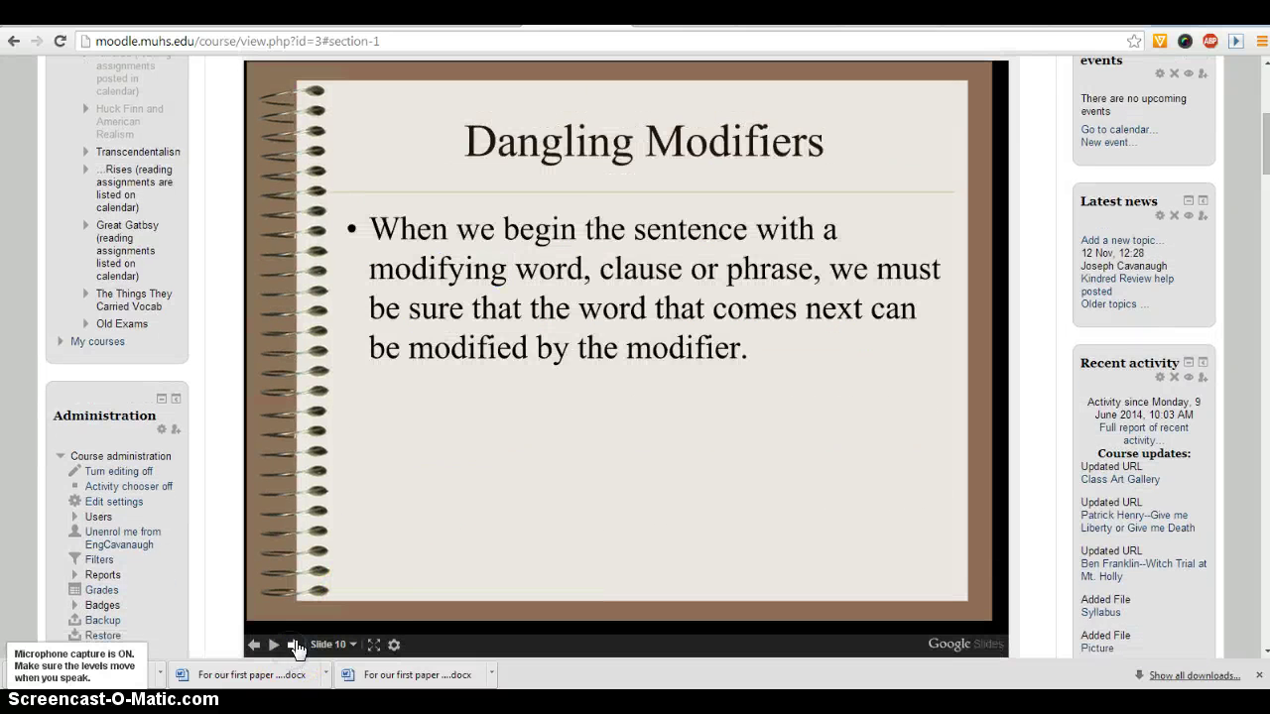
click(295, 646)
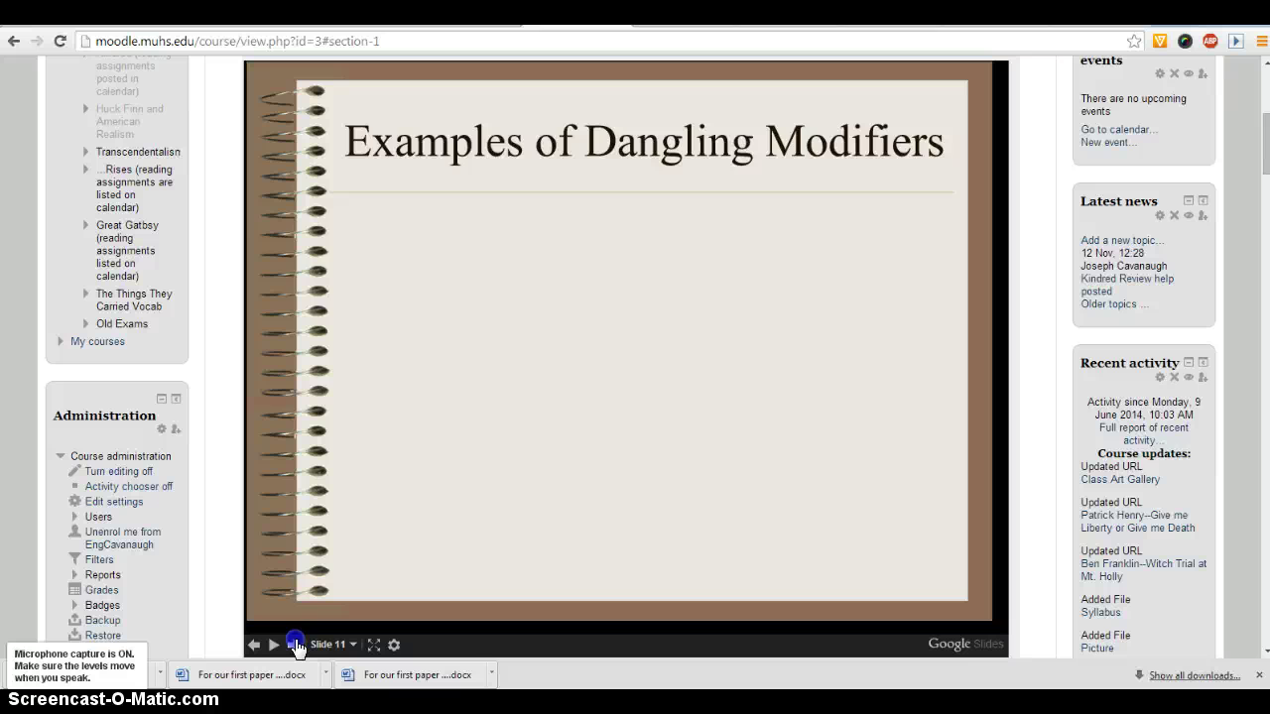
click(296, 645)
scroll(564, 431, down, 2)
scroll(564, 430, up, 2)
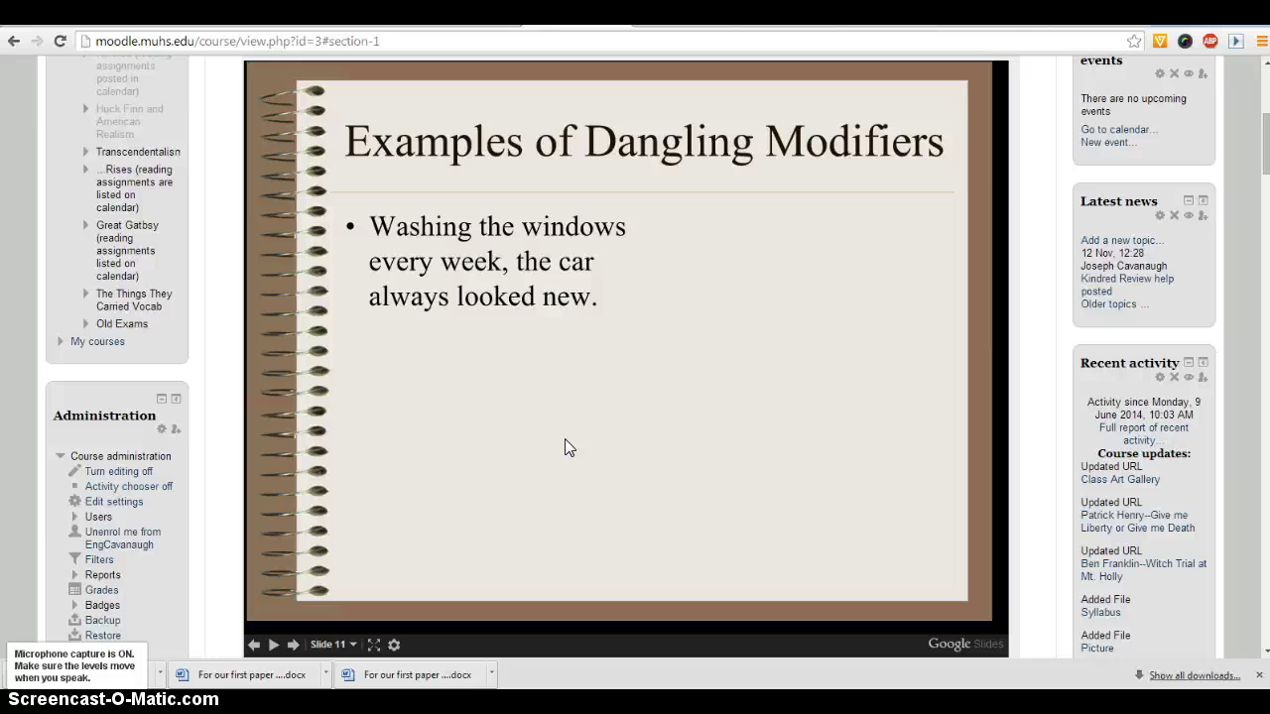
scroll(566, 440, up, 1)
scroll(566, 440, down, 2)
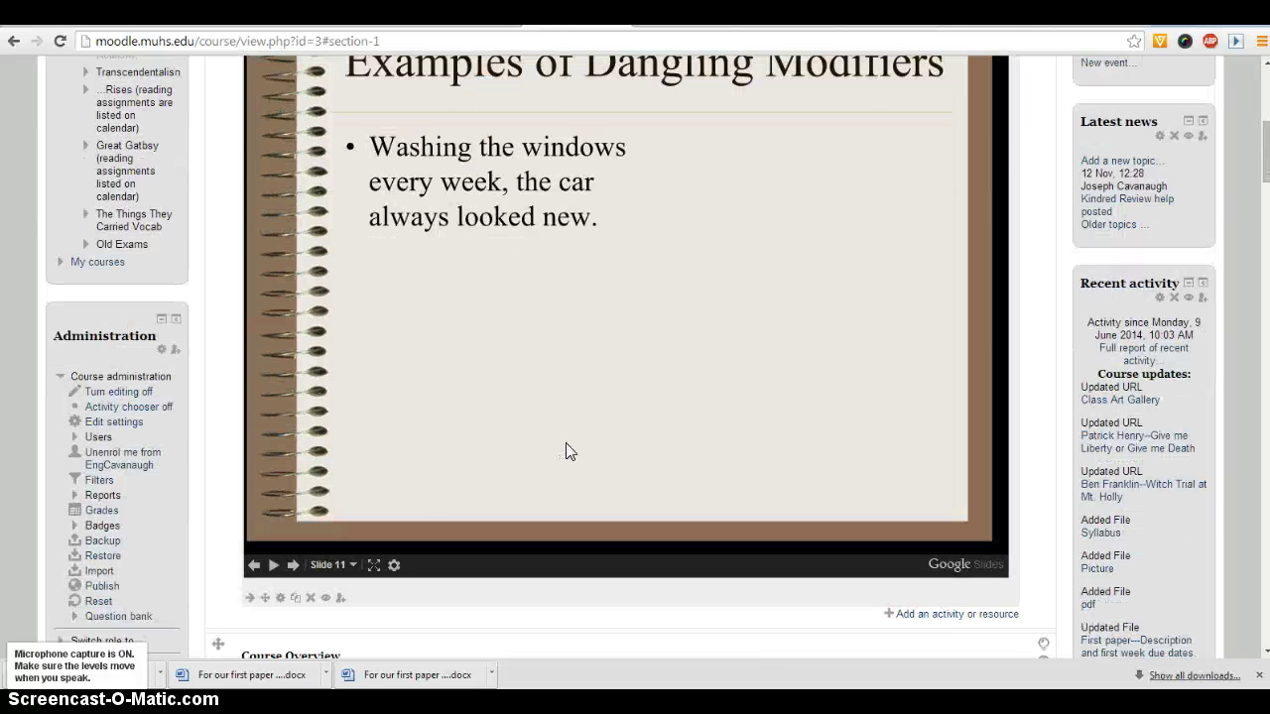
scroll(566, 442, up, 2)
click(559, 443)
scroll(558, 442, down, 1)
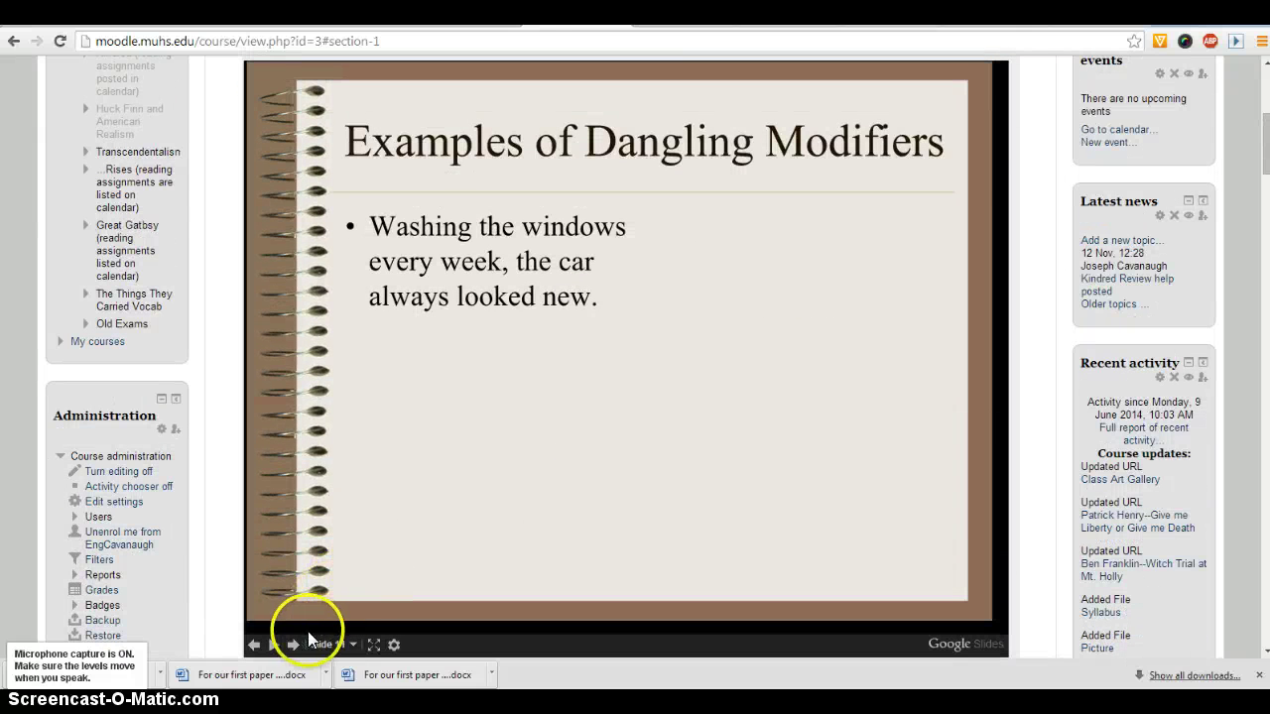
Step: Advance the embedded slideshow one more bullet and slide, scrolling the course page to follow it
click(294, 645)
click(296, 645)
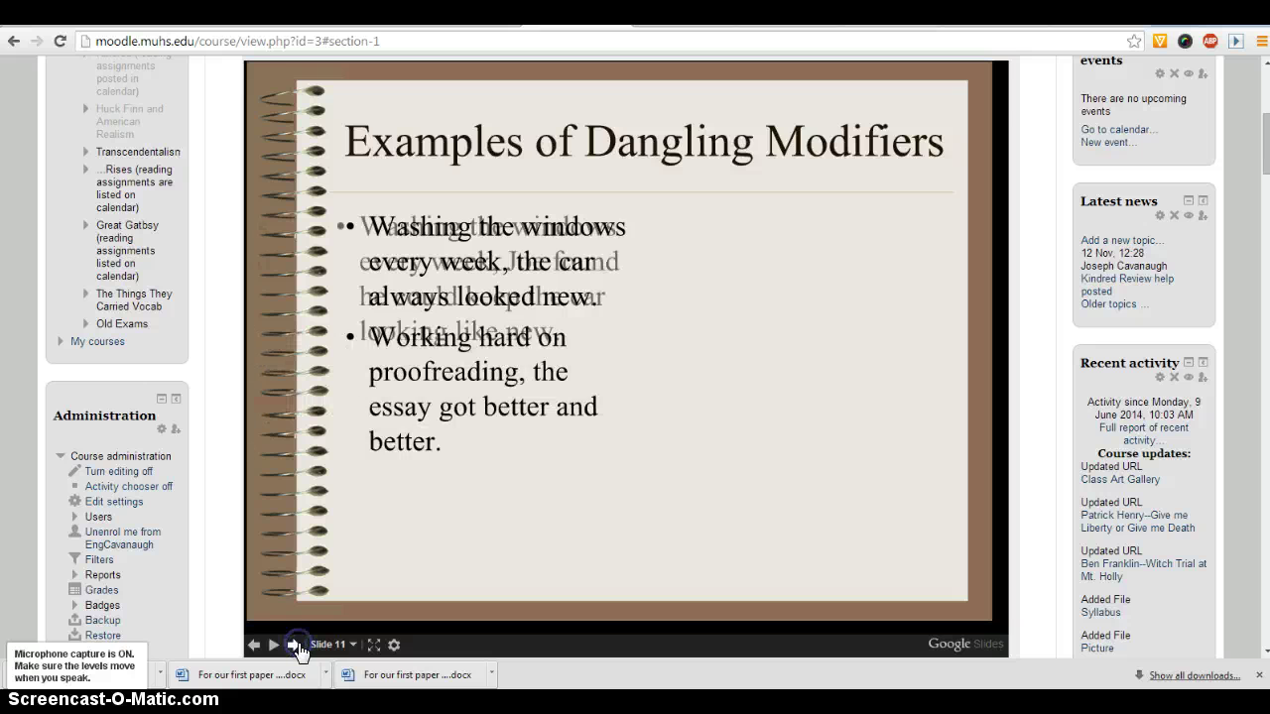
scroll(509, 487, up, 3)
scroll(521, 496, down, 2)
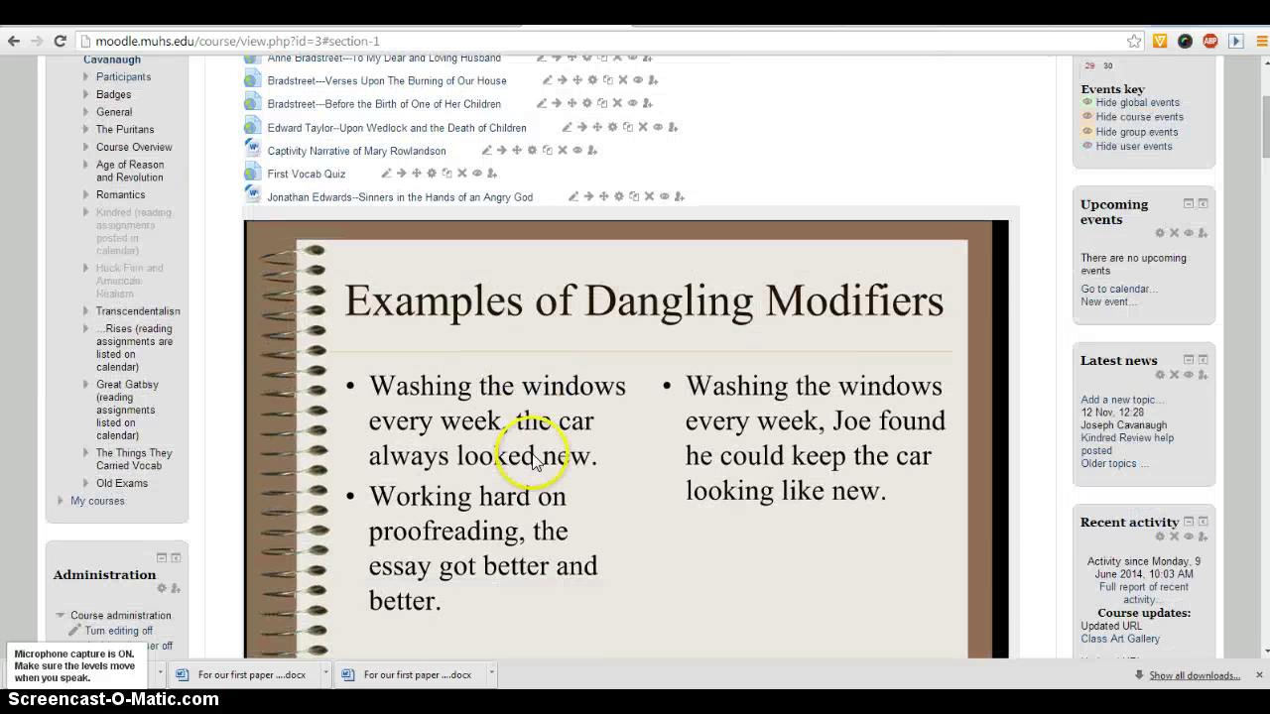
scroll(536, 454, down, 1)
scroll(531, 452, up, 1)
scroll(560, 396, up, 1)
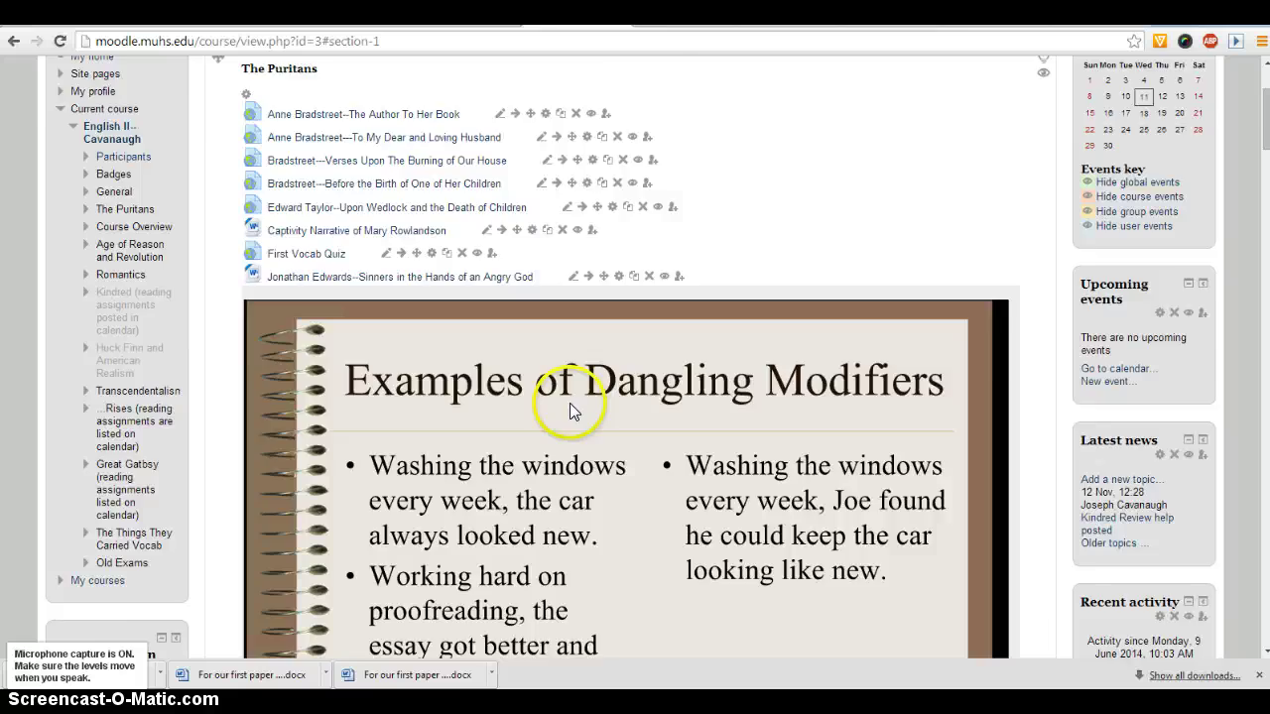
scroll(569, 403, up, 2)
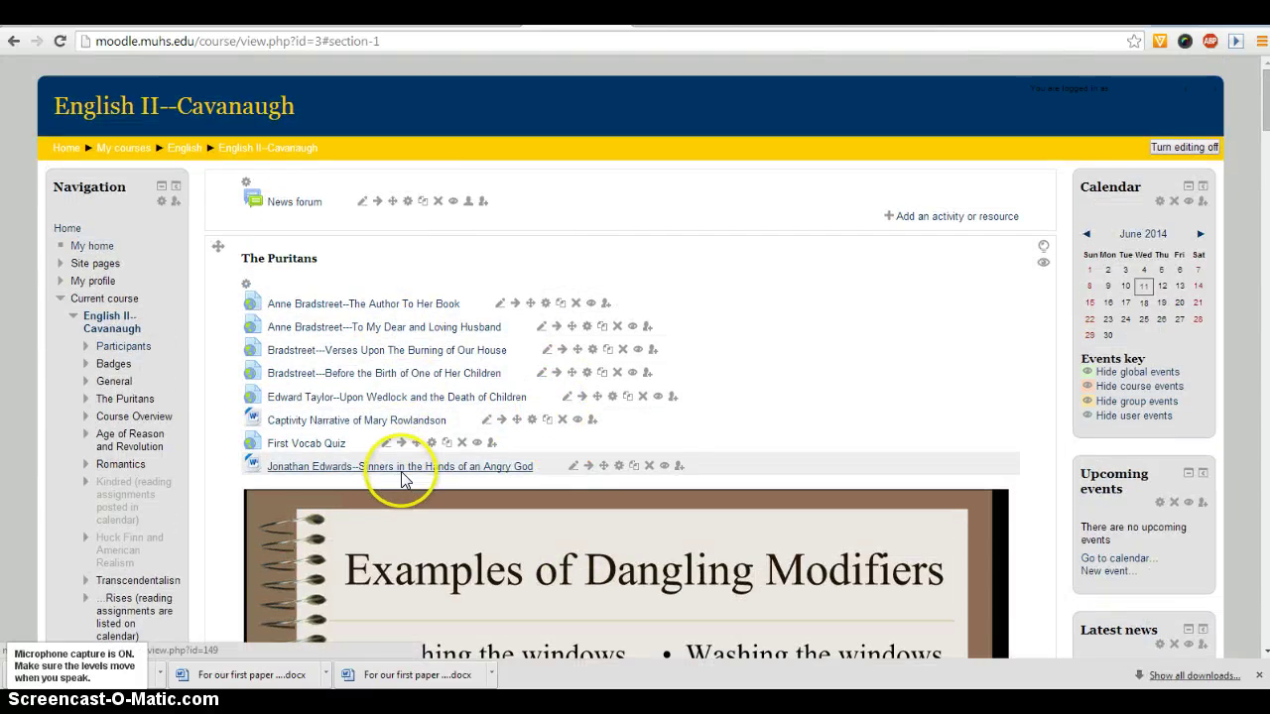
scroll(403, 477, down, 8)
scroll(404, 476, up, 1)
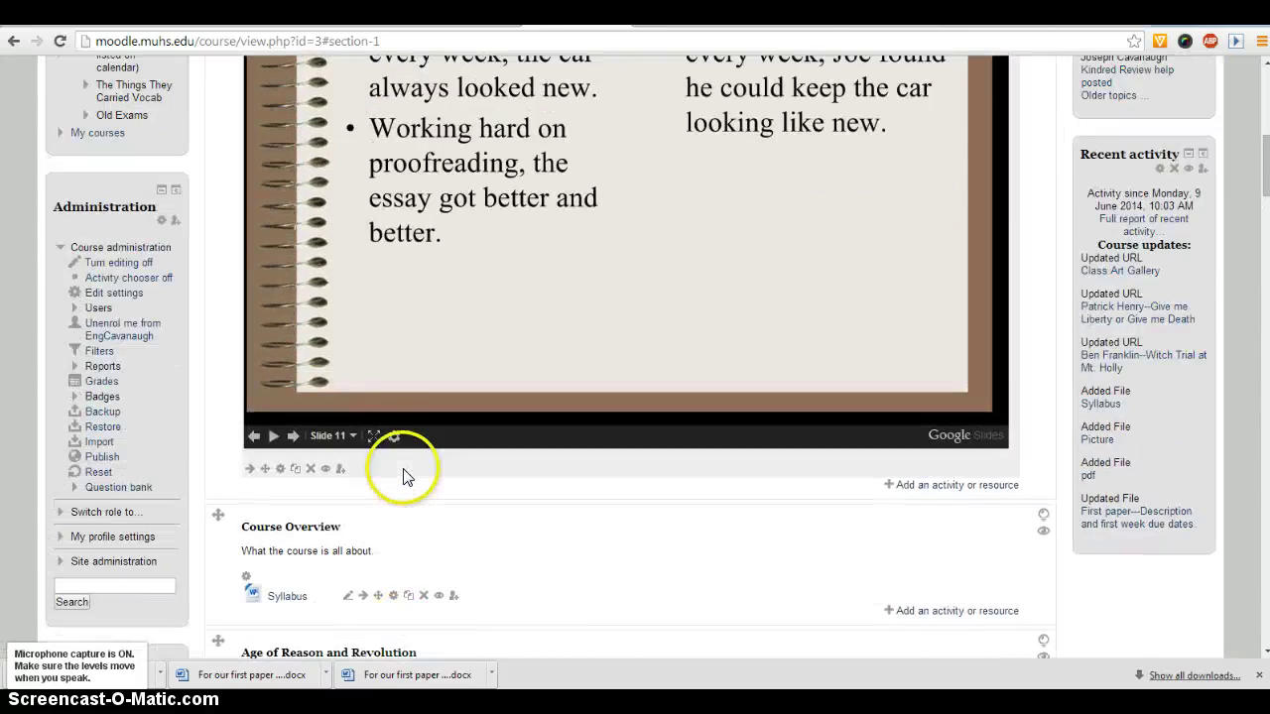
scroll(403, 466, up, 4)
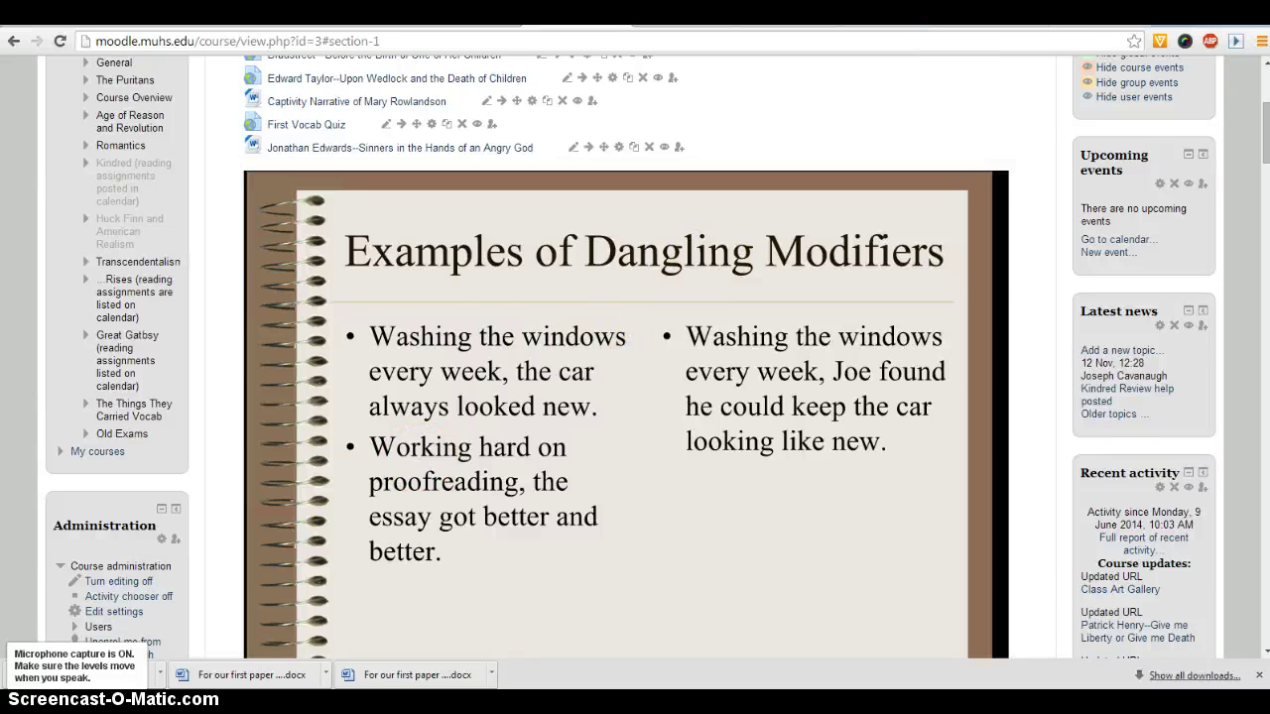
scroll(750, 302, down, 4)
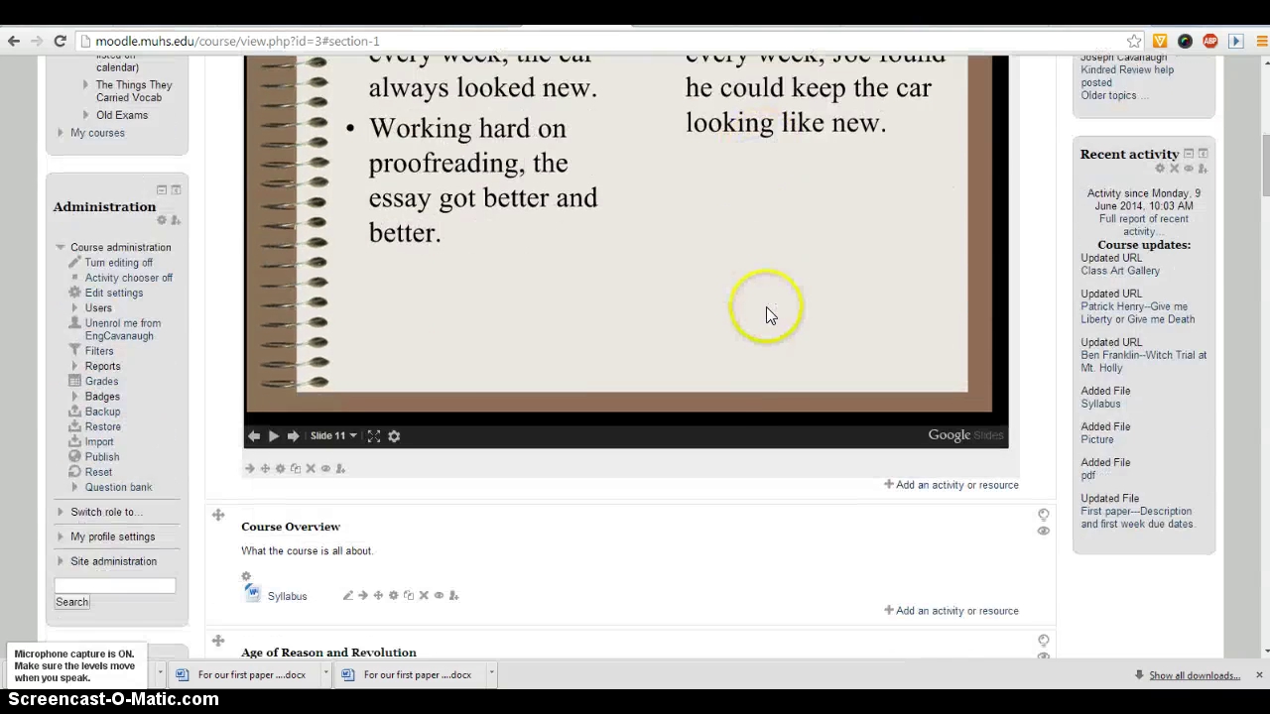
scroll(766, 310, up, 4)
scroll(770, 312, up, 4)
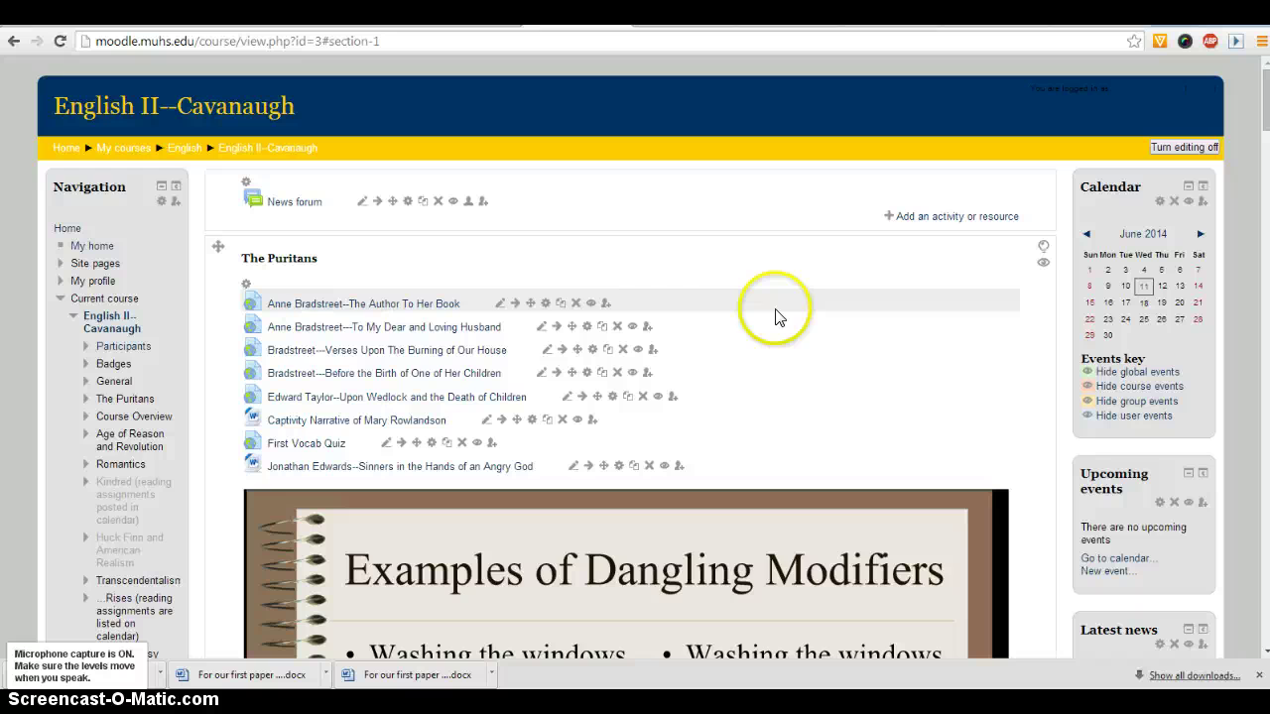
scroll(793, 265, down, 2)
scroll(744, 368, down, 5)
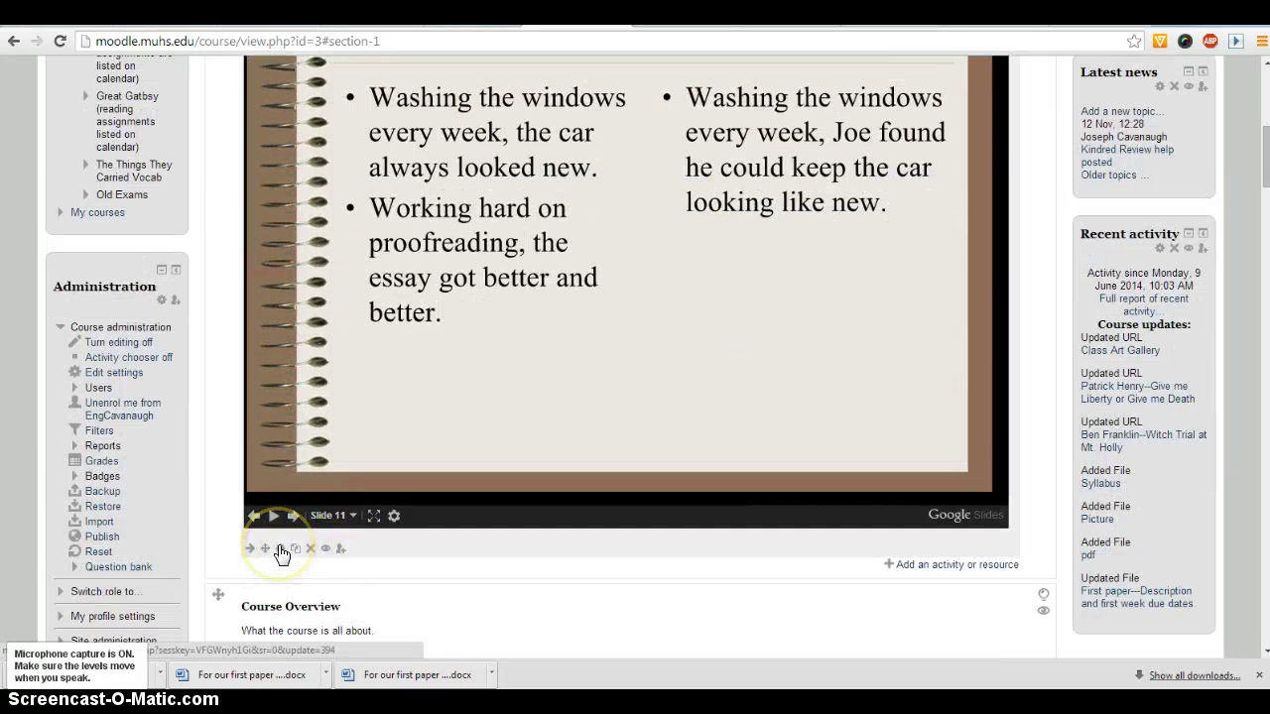
Step: Reopen the label's HTML source, check the embed width of 960, and apply it
click(280, 549)
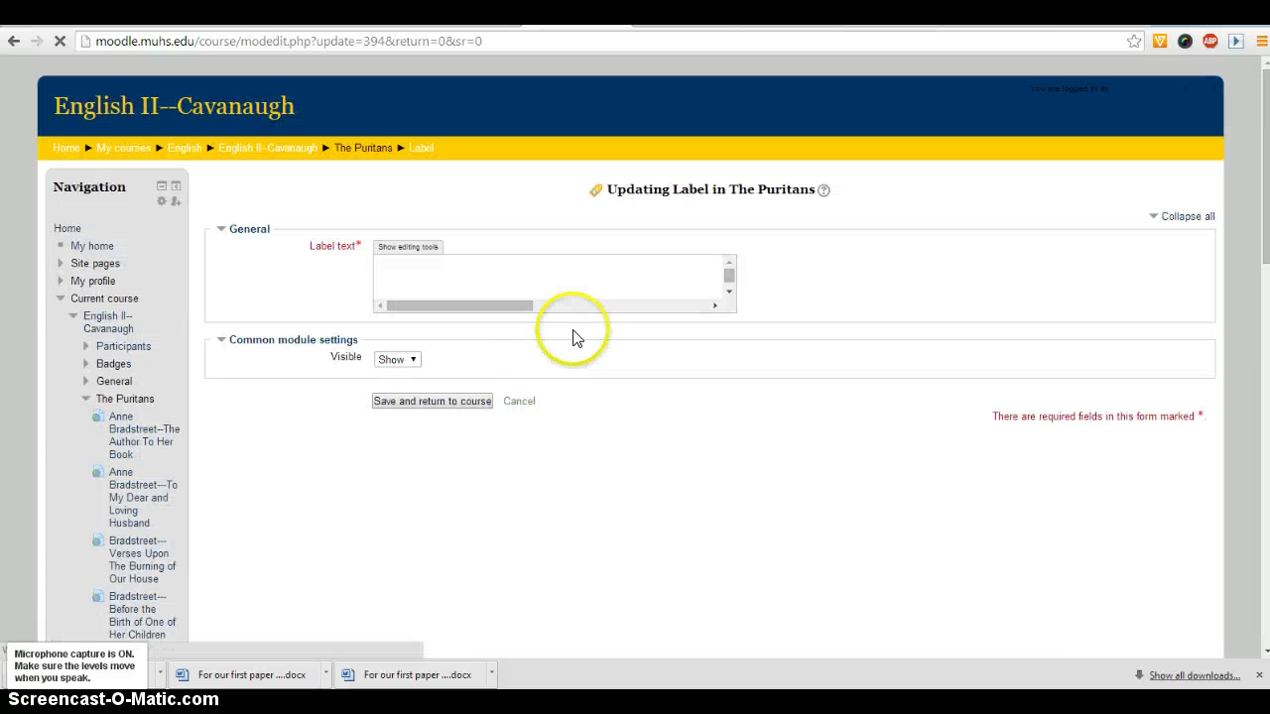
click(424, 247)
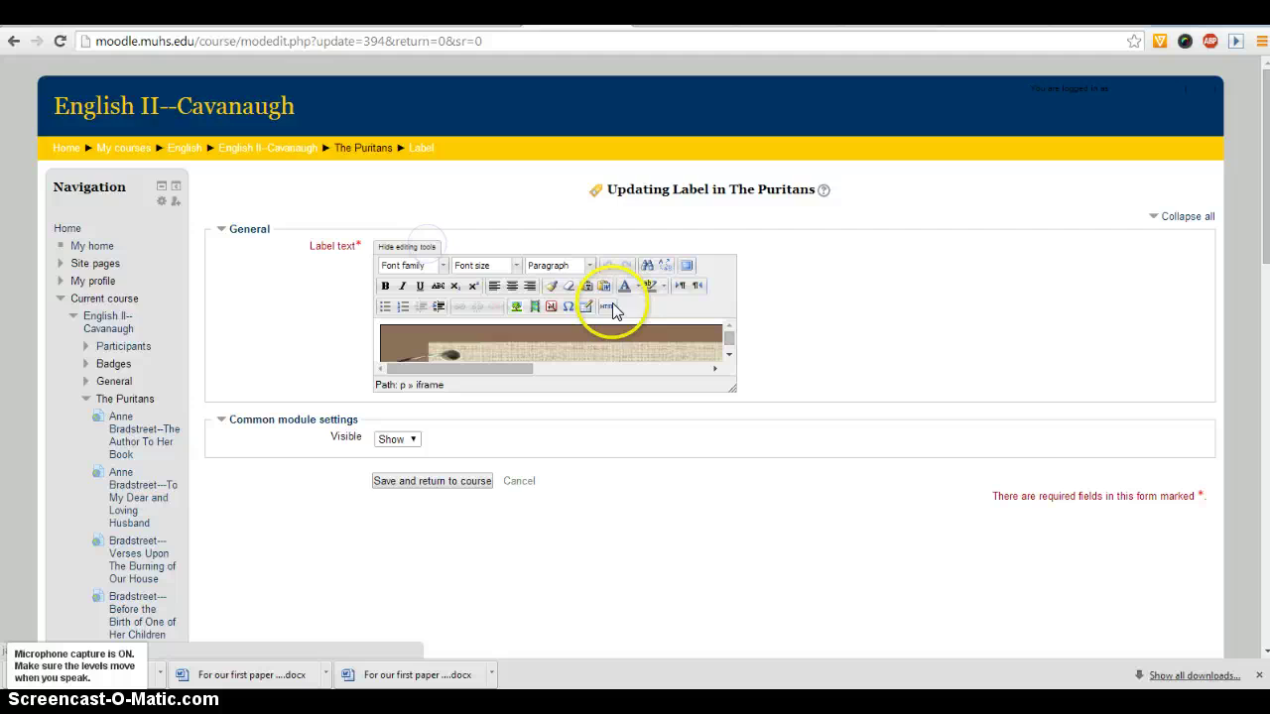
click(610, 307)
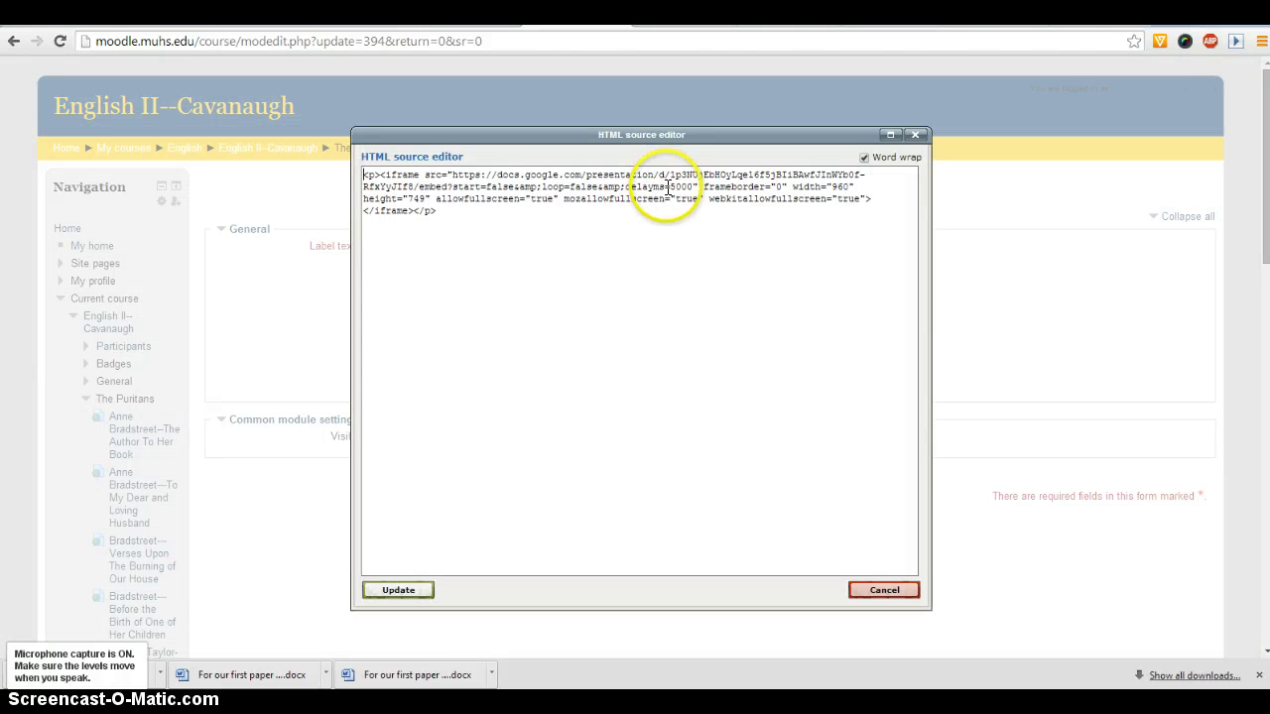
click(833, 186)
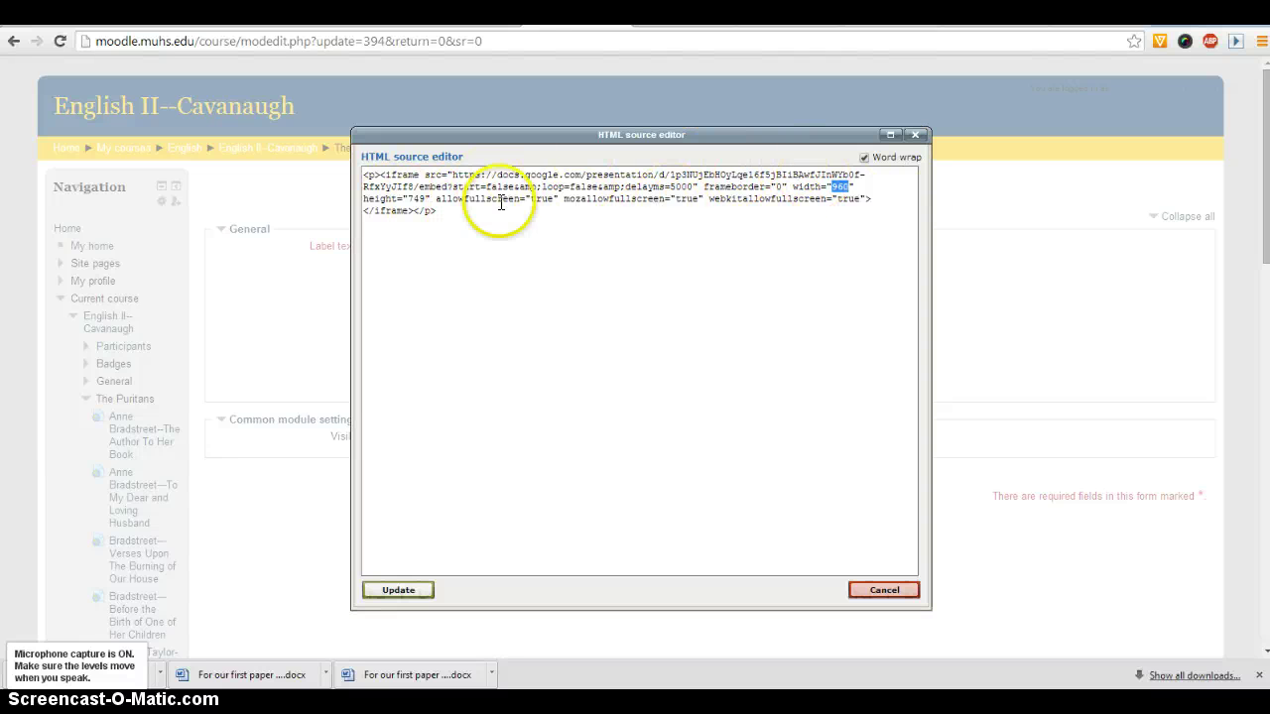
click(412, 592)
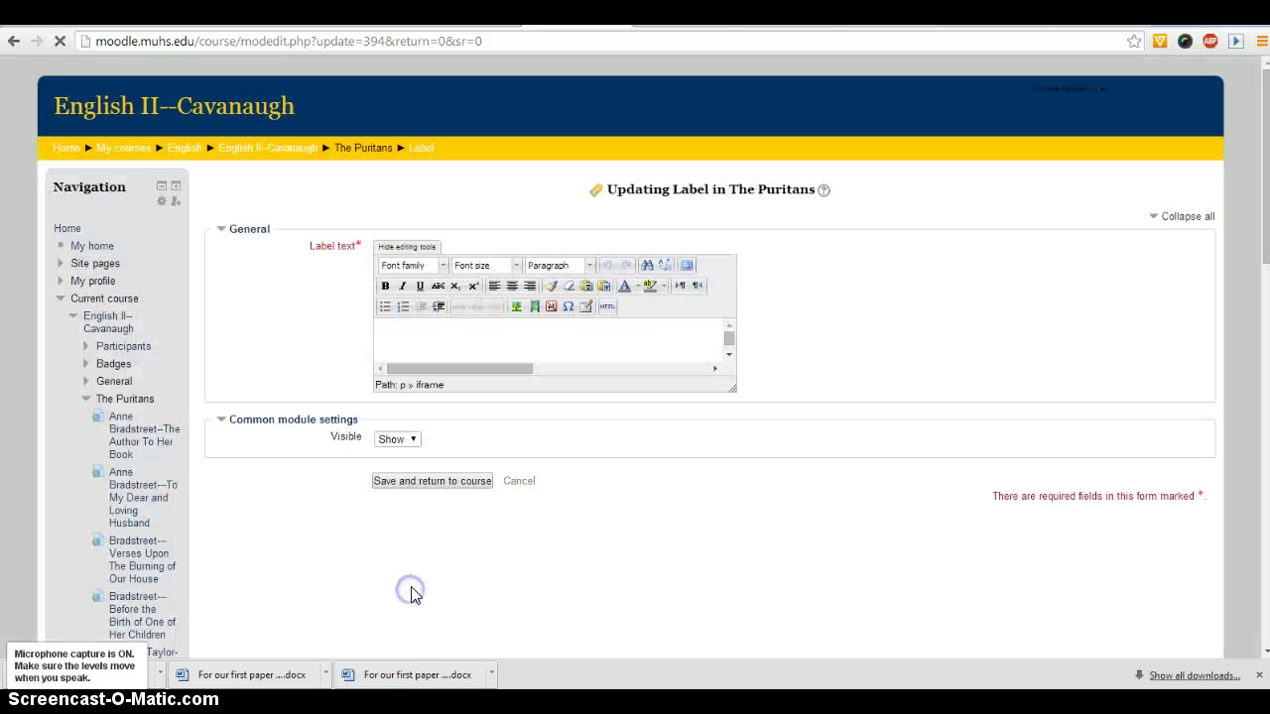
Step: Save the label to the course and return to the Modifiers presentation
click(426, 483)
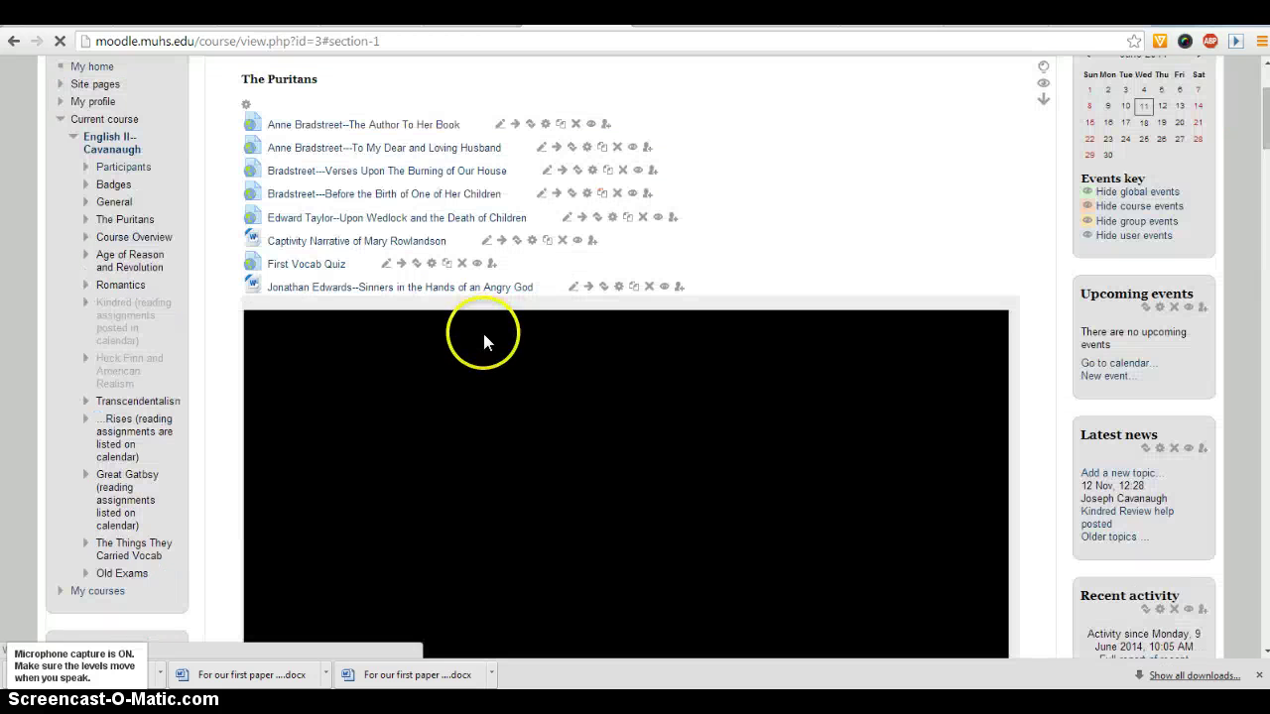
scroll(490, 419, down, 3)
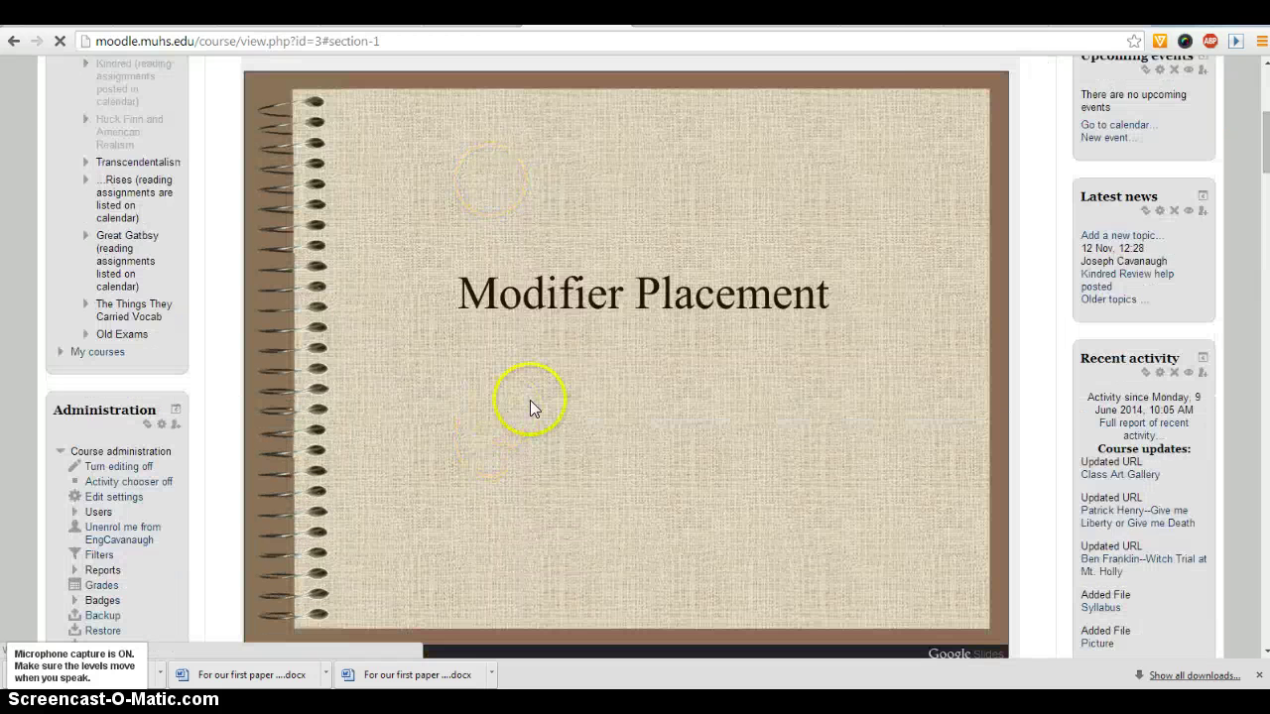
click(935, 22)
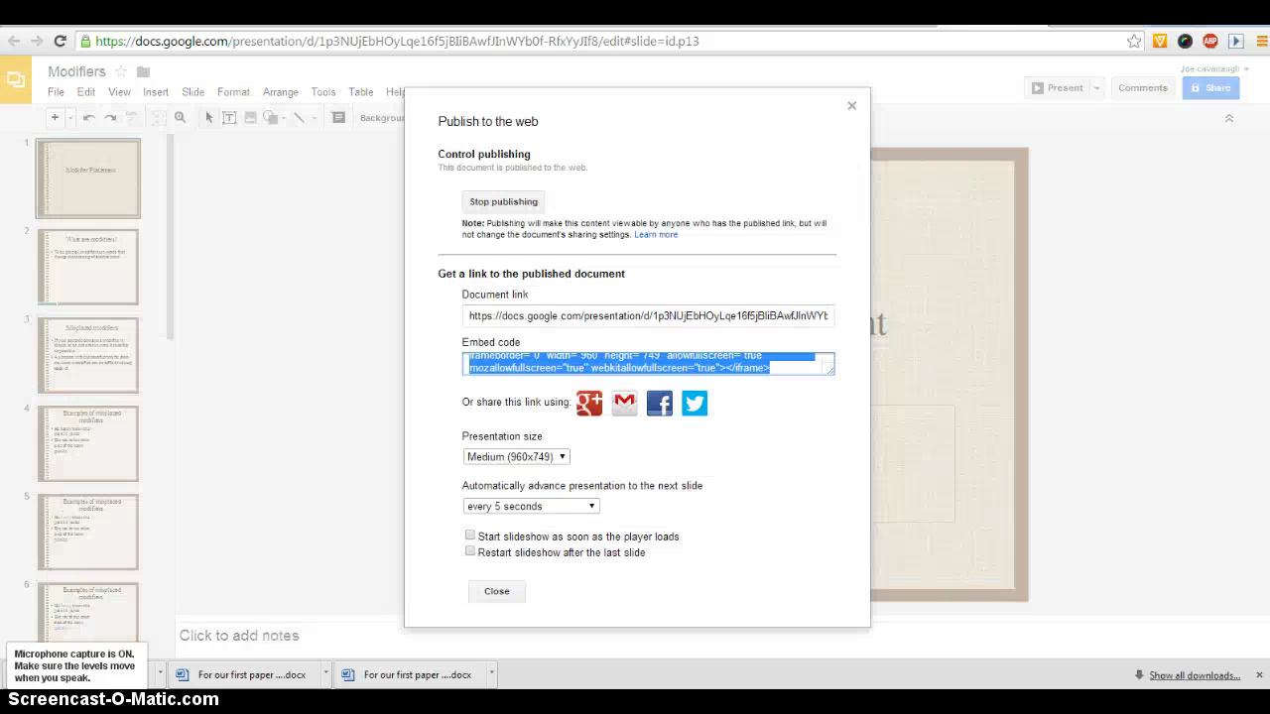
Step: Change the published slideshow size to Custom with width 960 and height 749, then close the publish settings
click(555, 458)
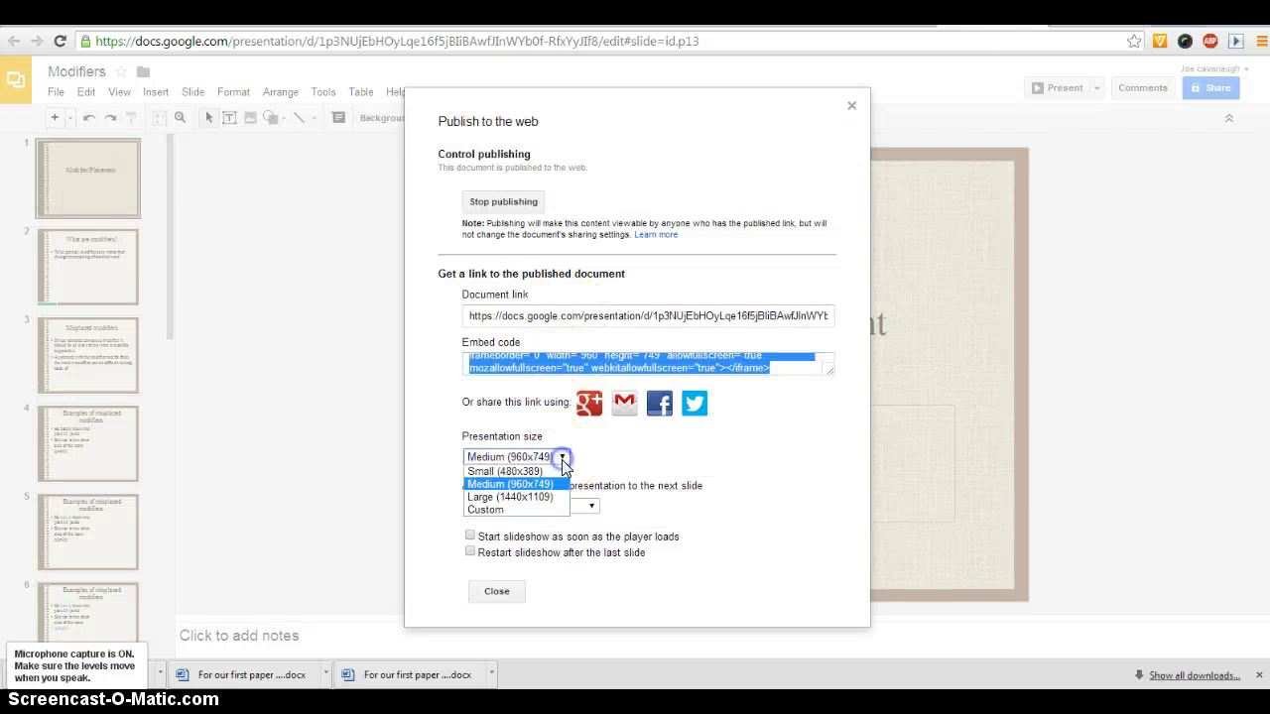
click(540, 510)
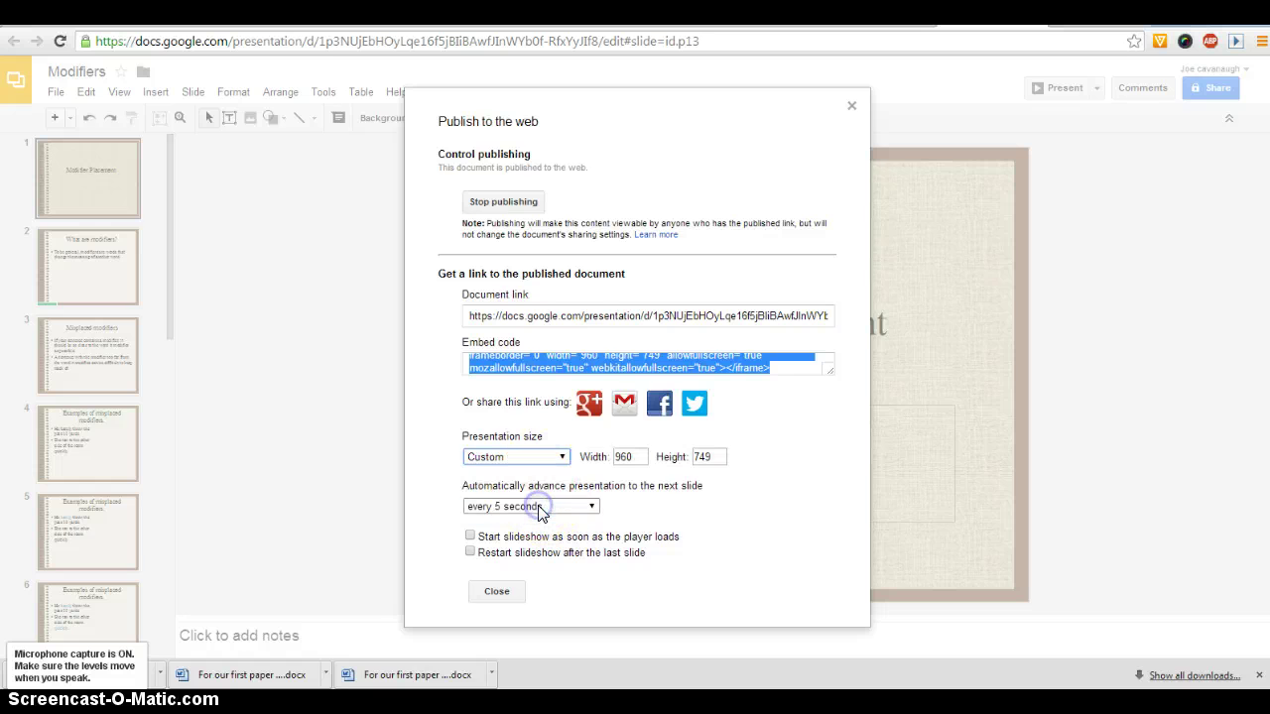
double_click(622, 457)
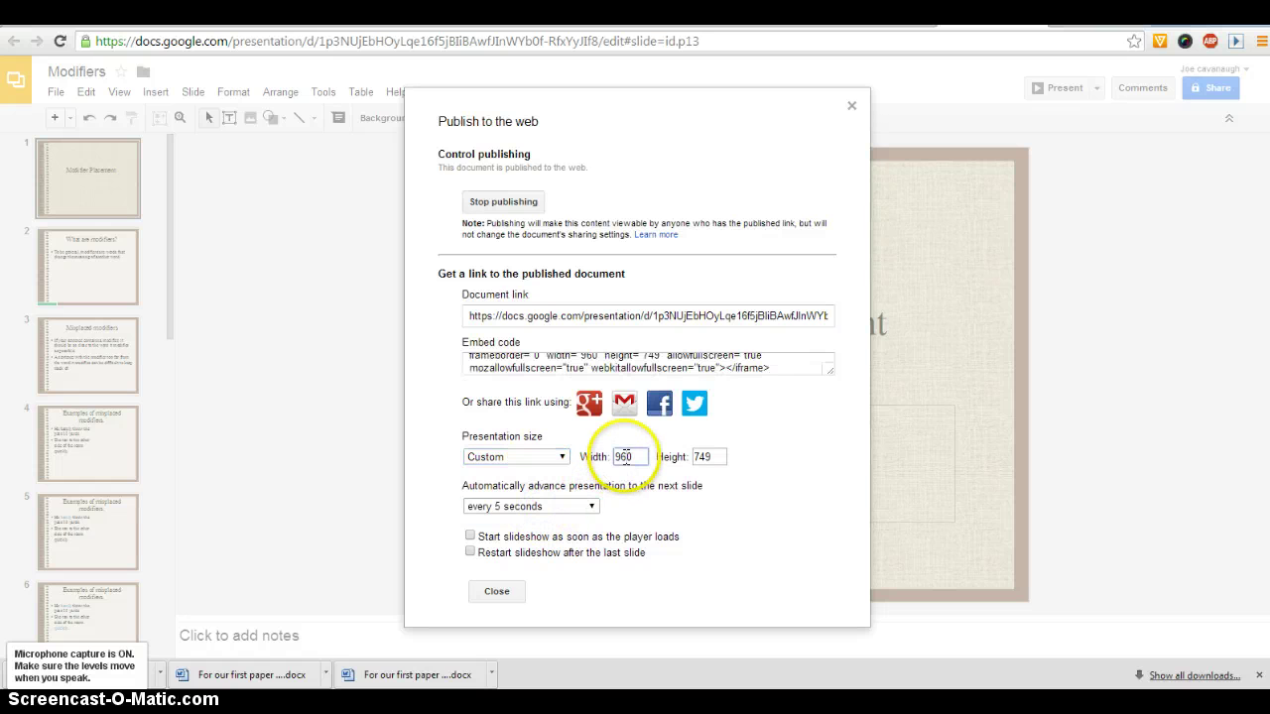
double_click(703, 457)
double_click(622, 456)
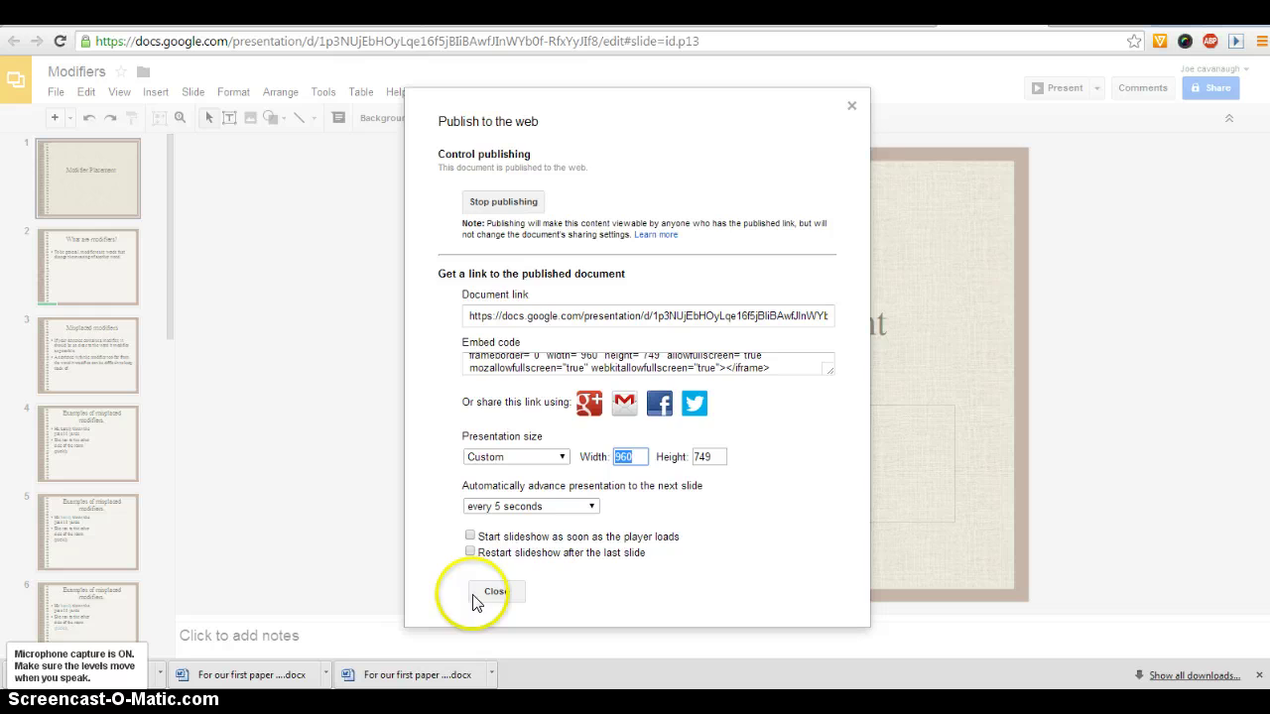
click(512, 590)
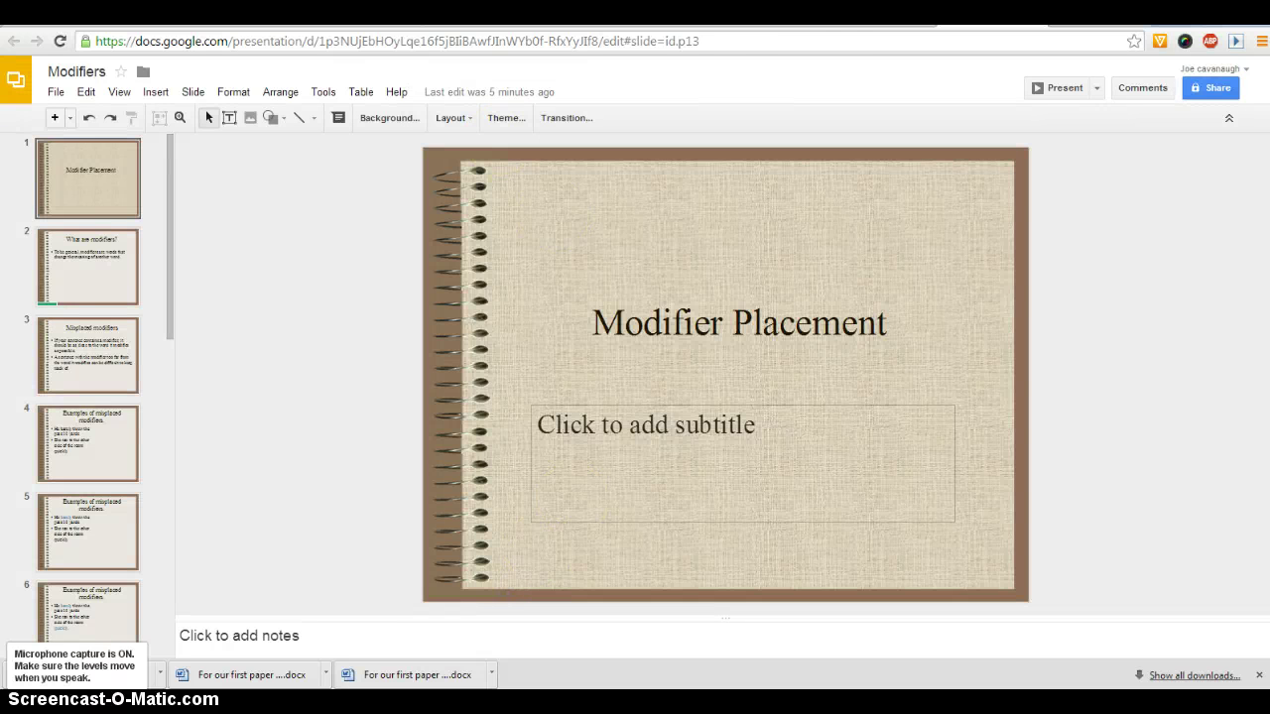